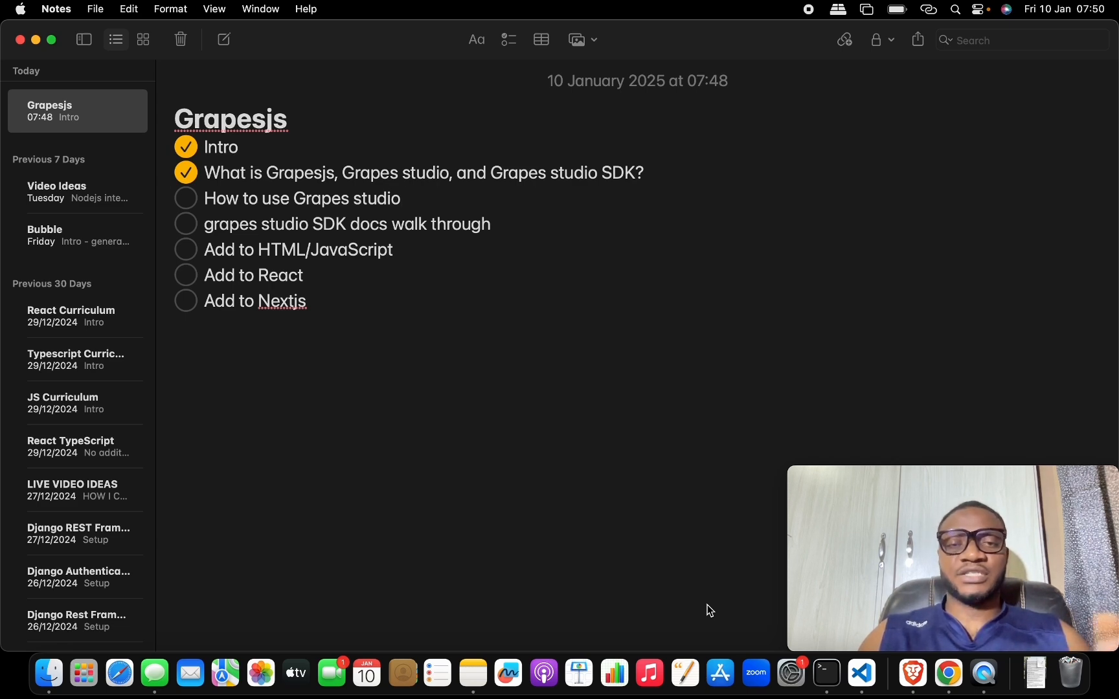
Step: Switch to the GrapesJS Studio window in Chrome and select the Hero section of the Home page
key("ctrl+Up")
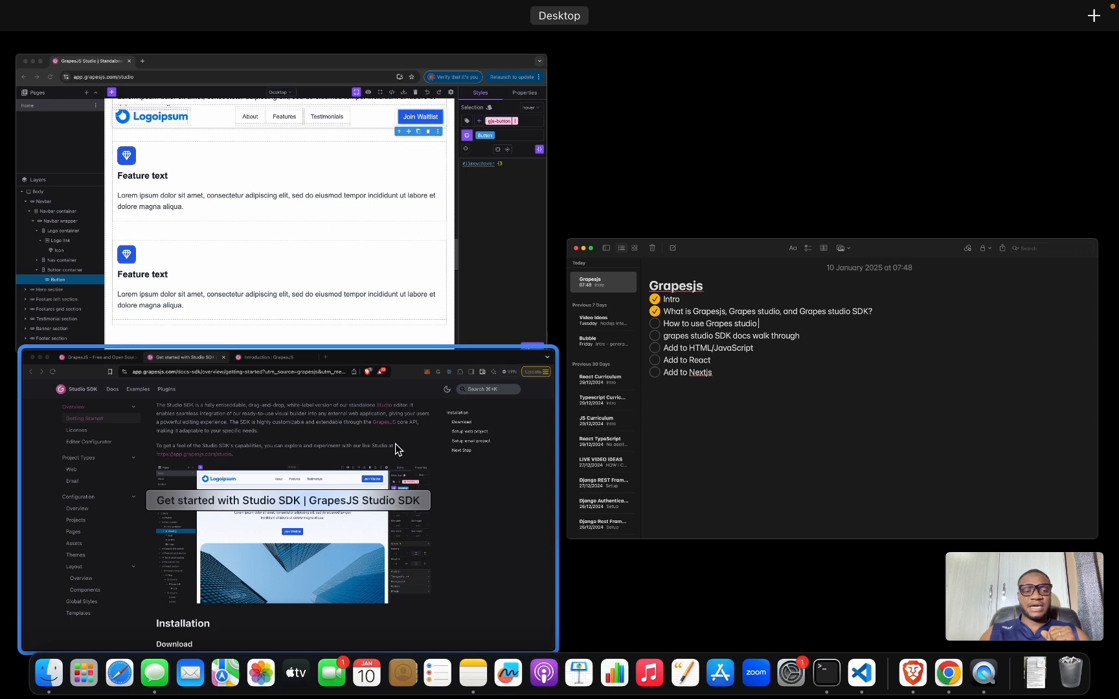
left_click(424, 244)
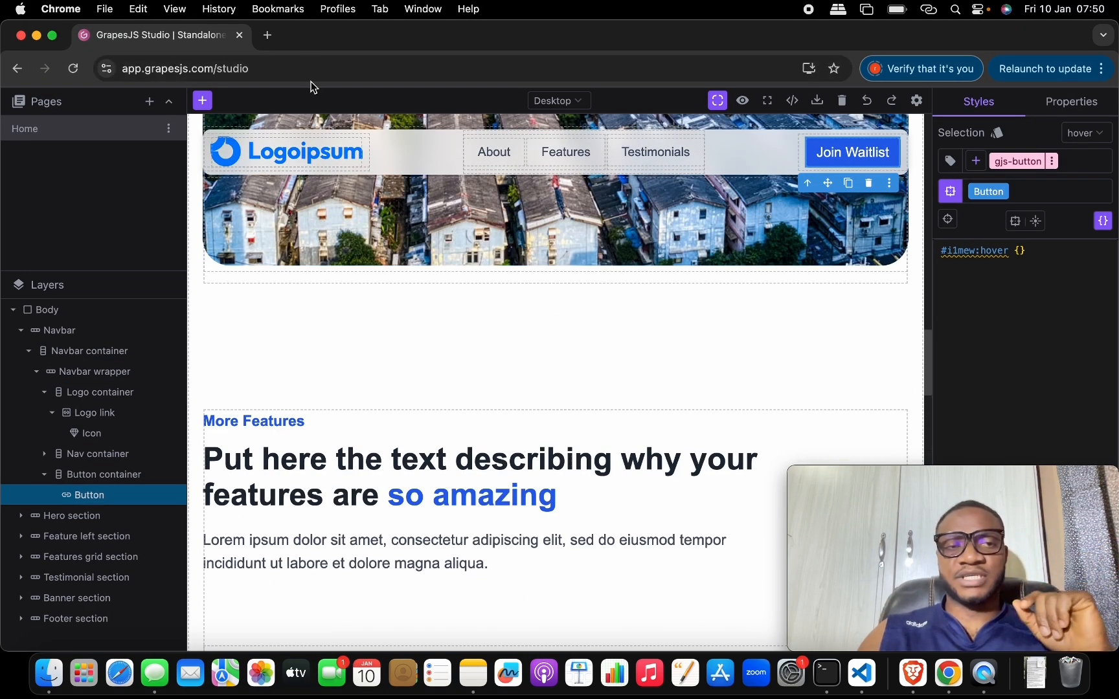
scroll(395, 291, "up", 10)
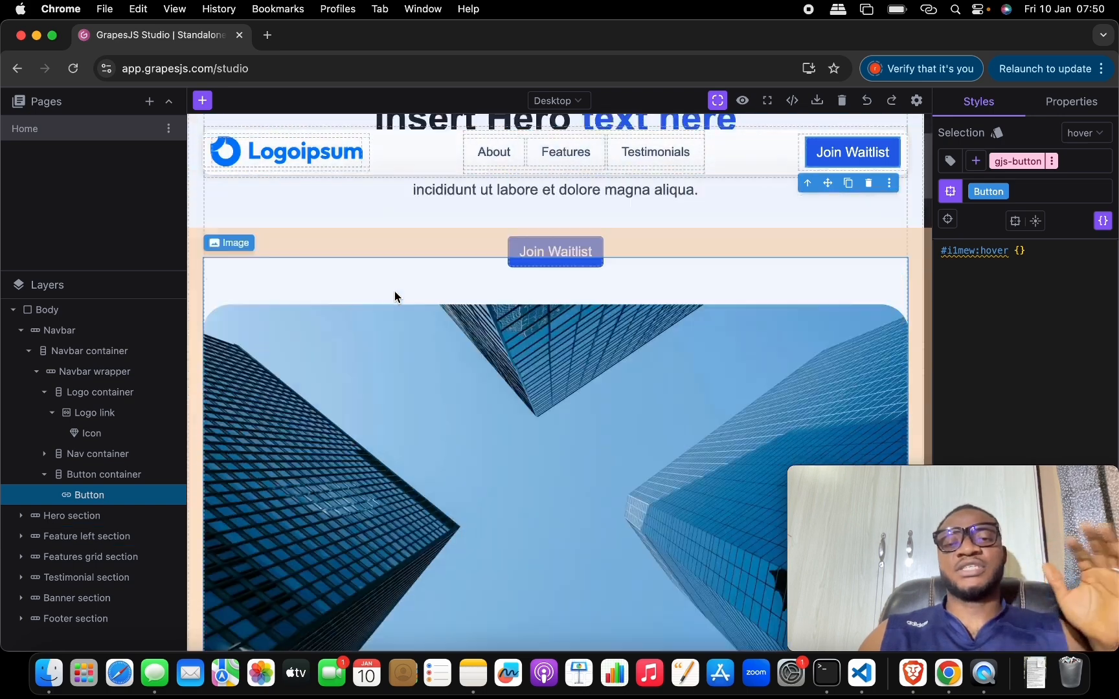
left_click(283, 219)
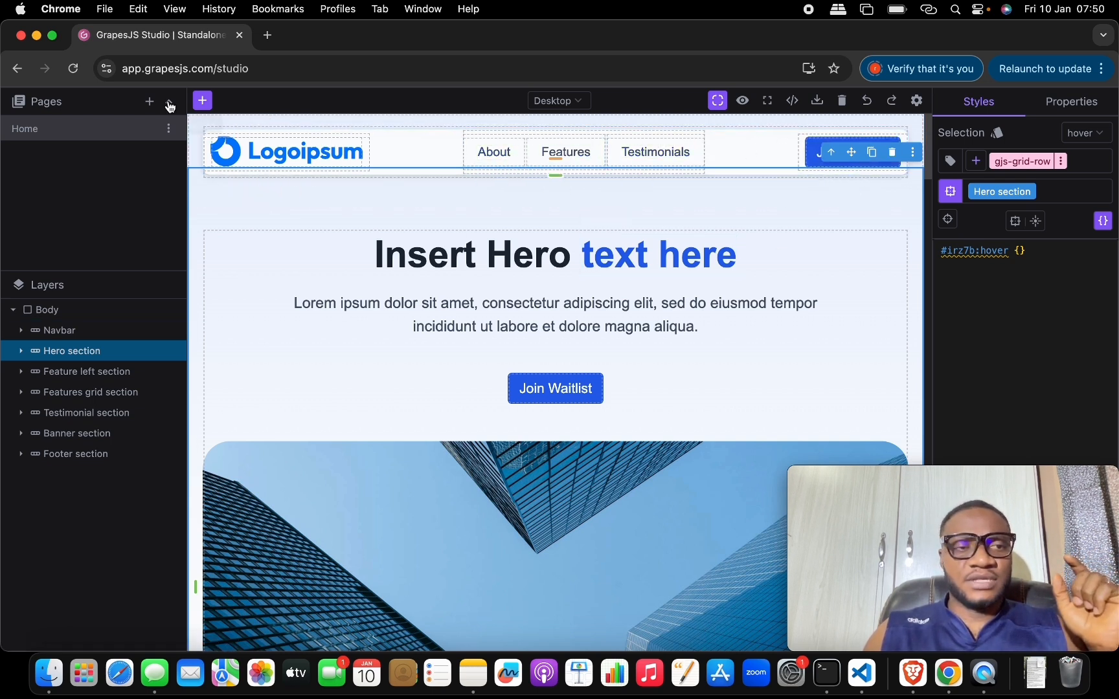
Step: Add two new pages to the site, keeping their default names
left_click(43, 105)
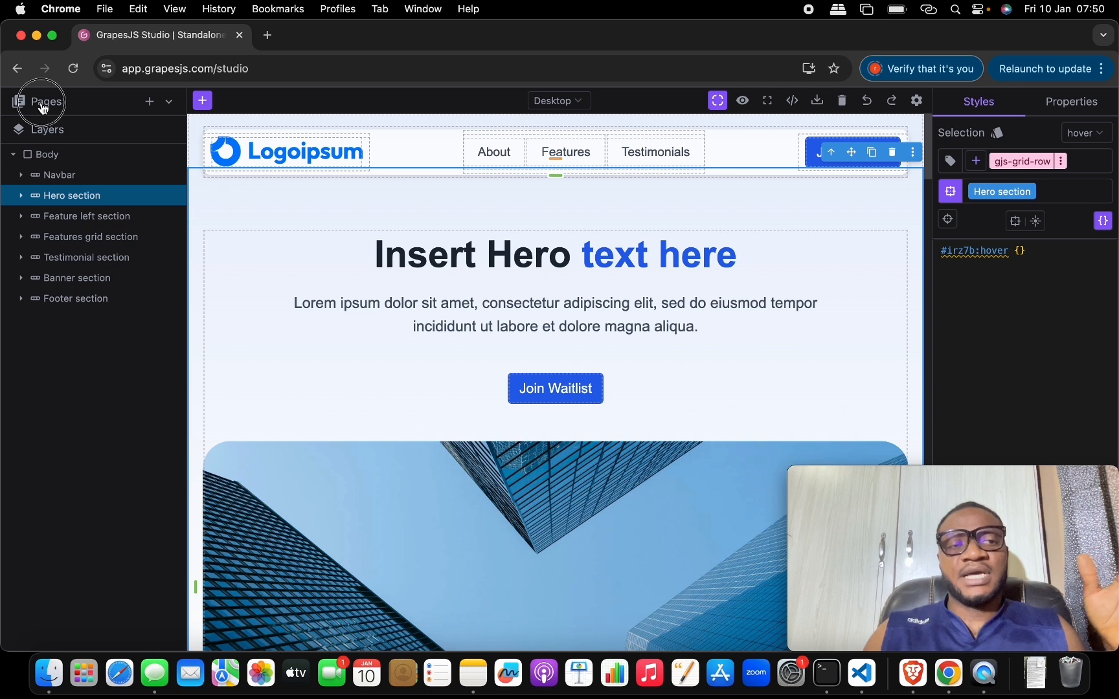
left_click(43, 106)
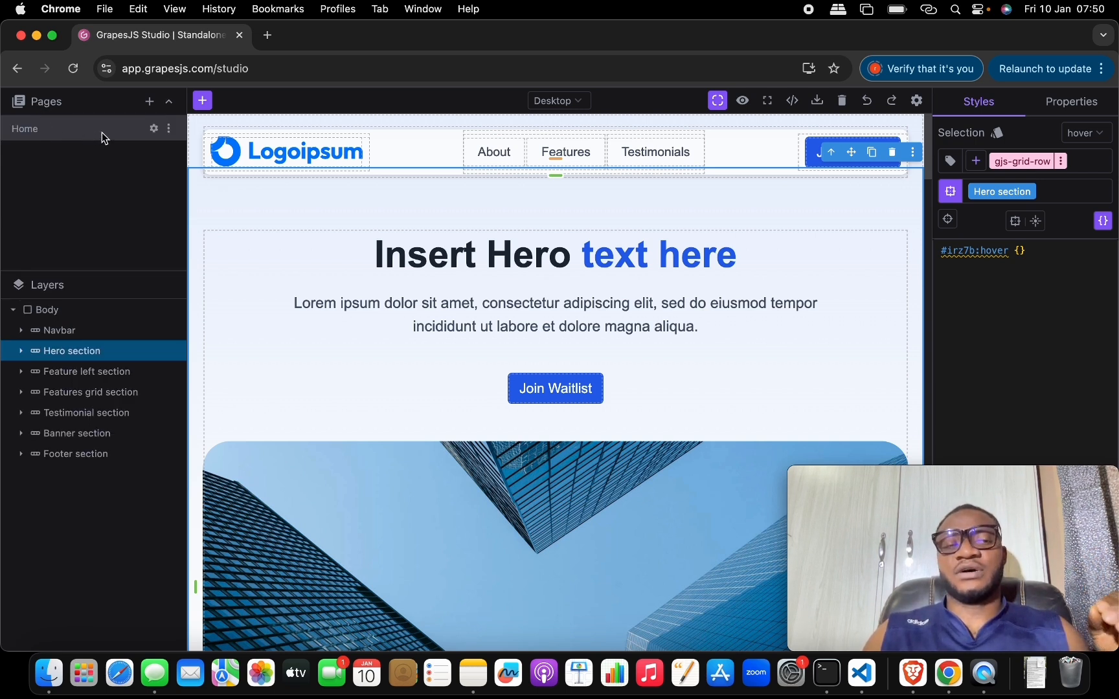
left_click(152, 104)
left_click(152, 104)
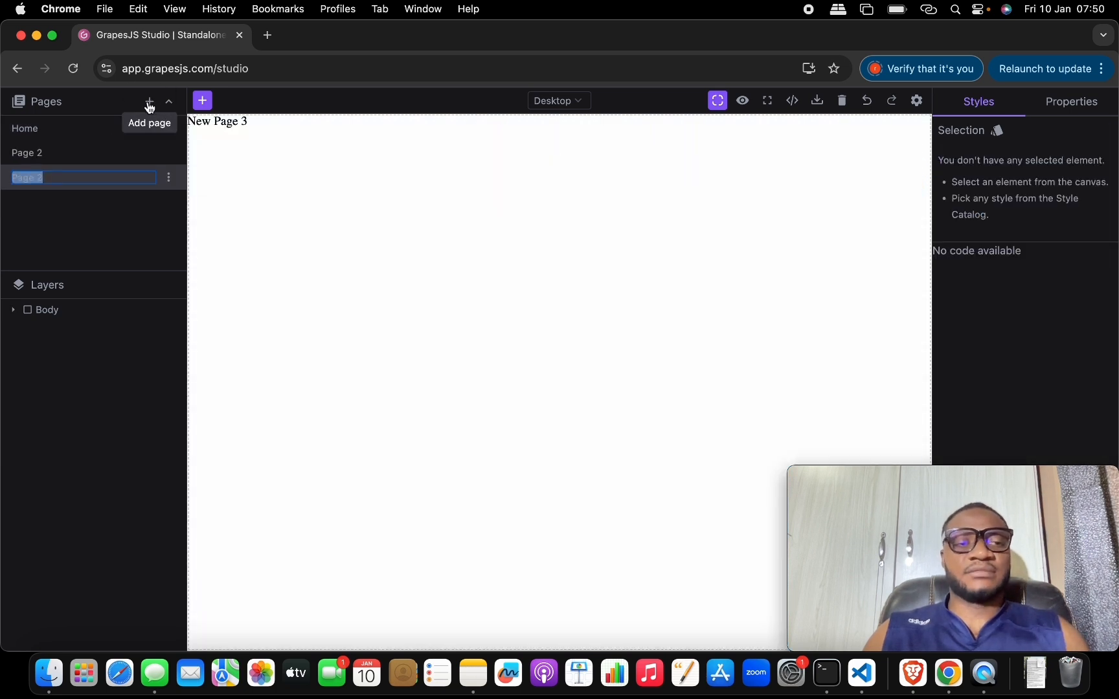
key("Return")
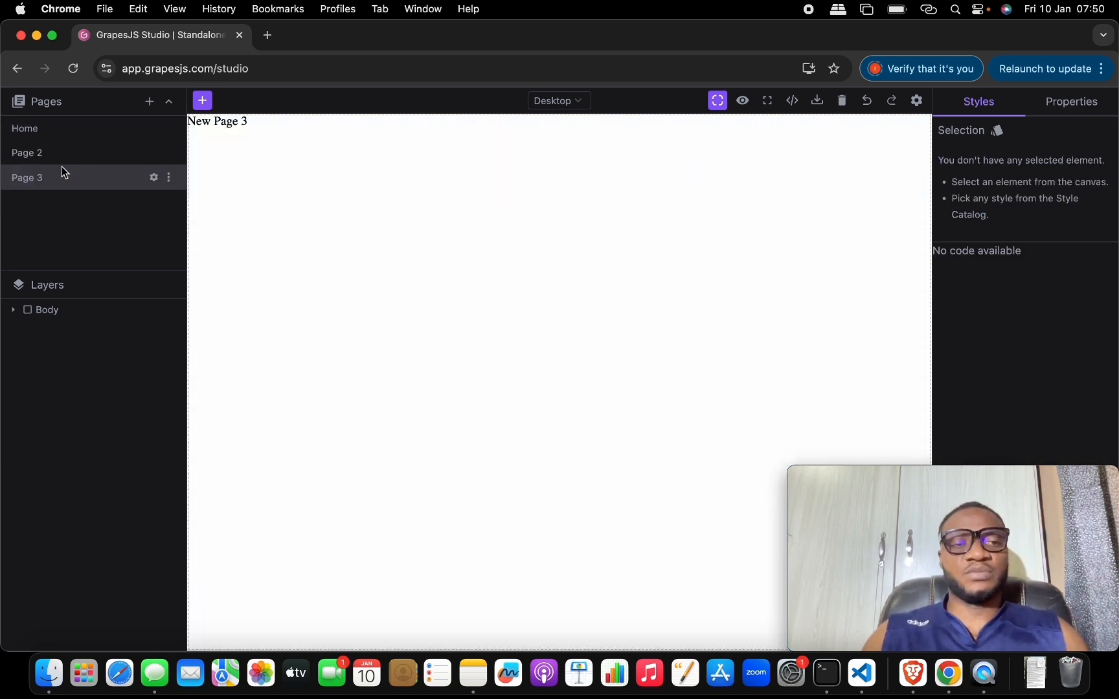
Step: Rename Page 2 as About
left_click(59, 162)
left_click(52, 161)
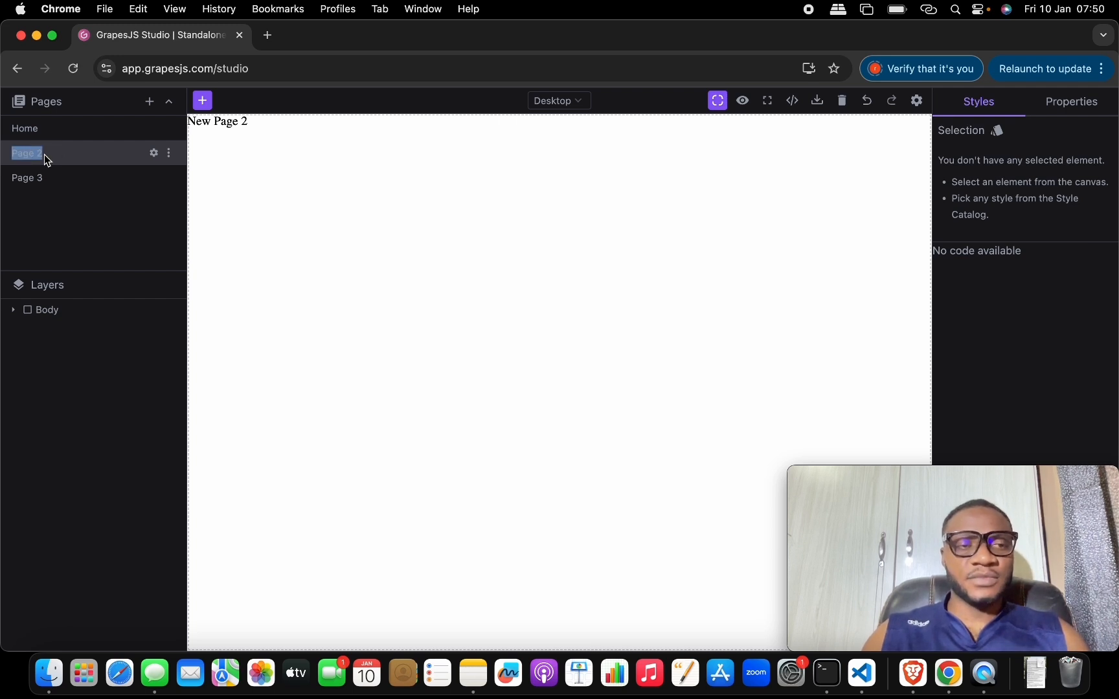
double_click(42, 157)
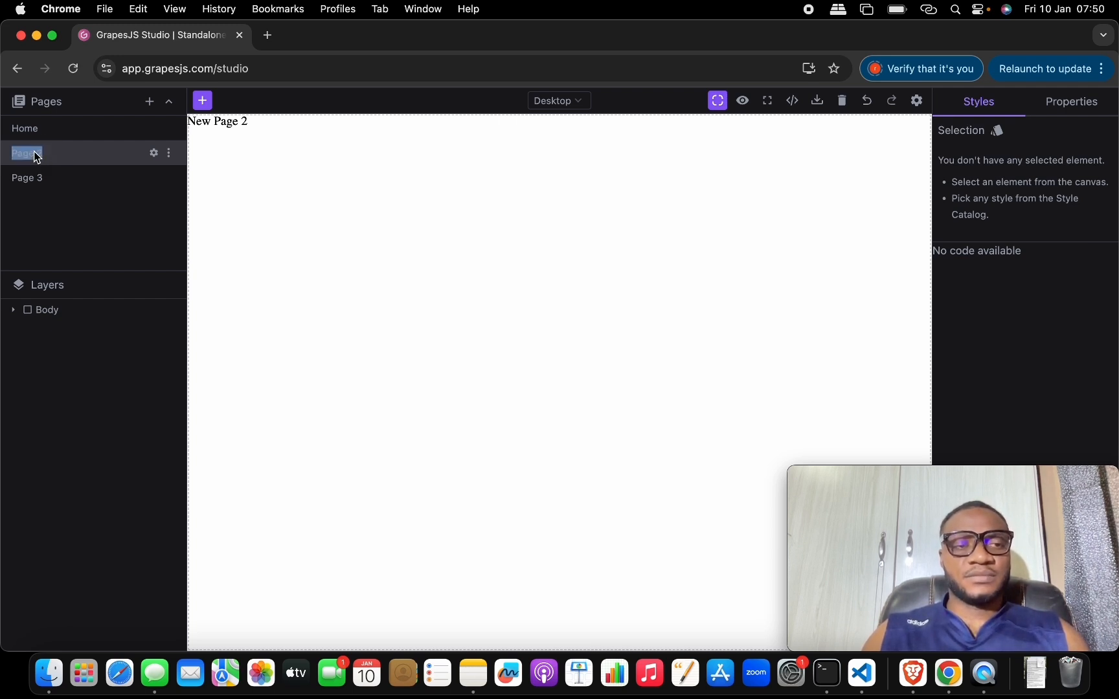
left_click(168, 153)
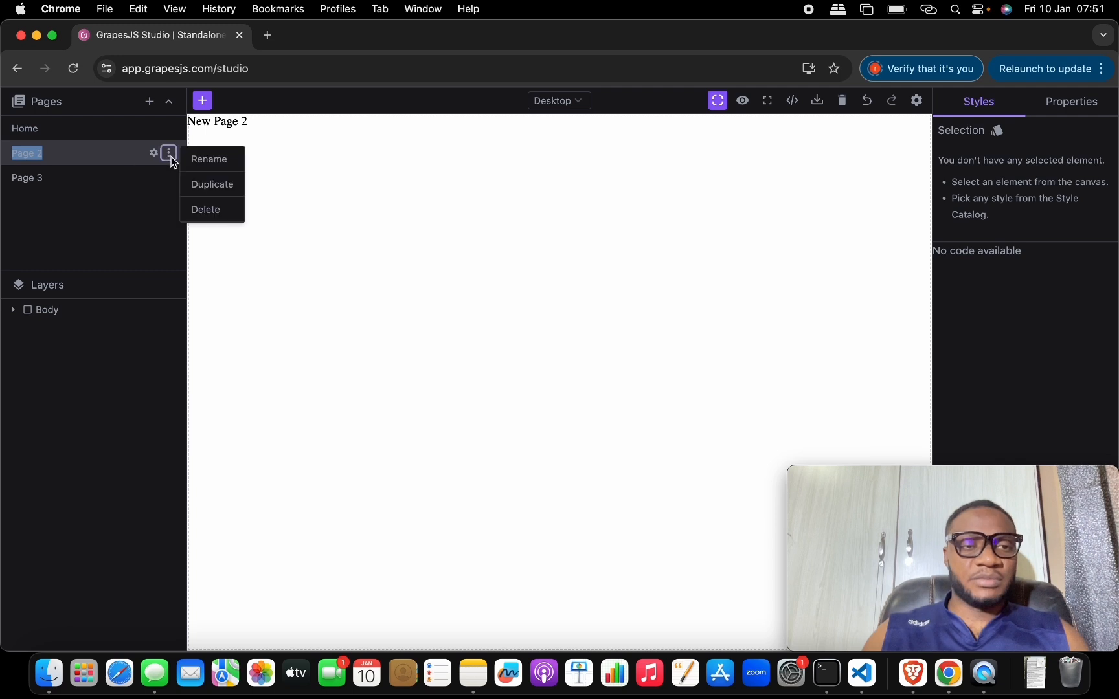
left_click(207, 163)
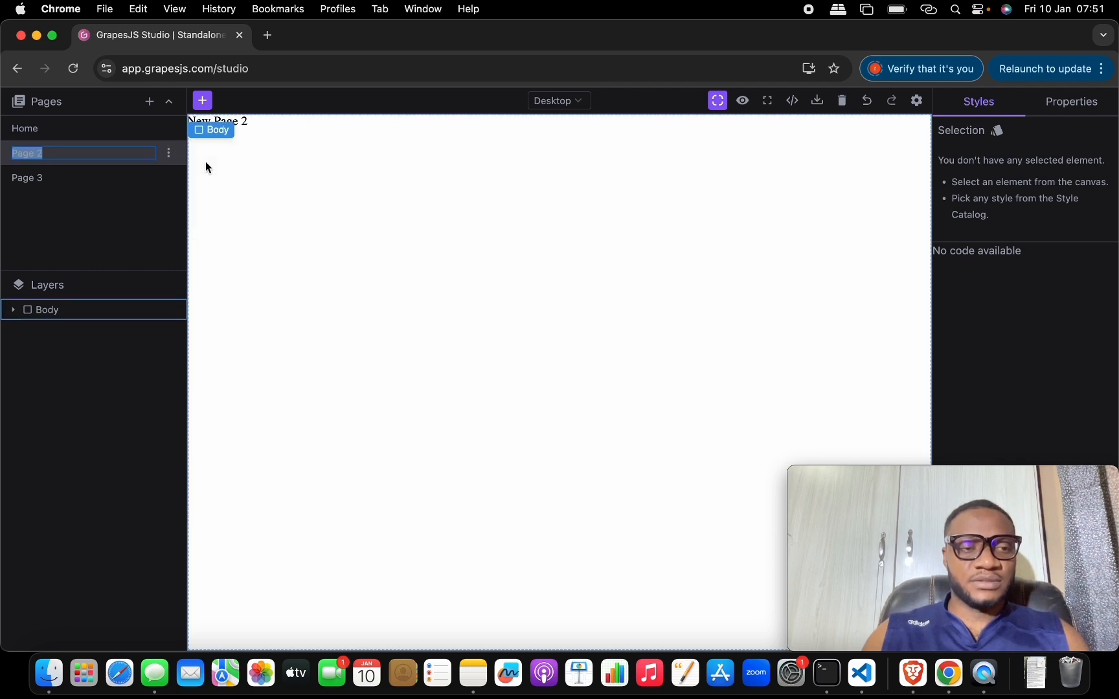
type("About")
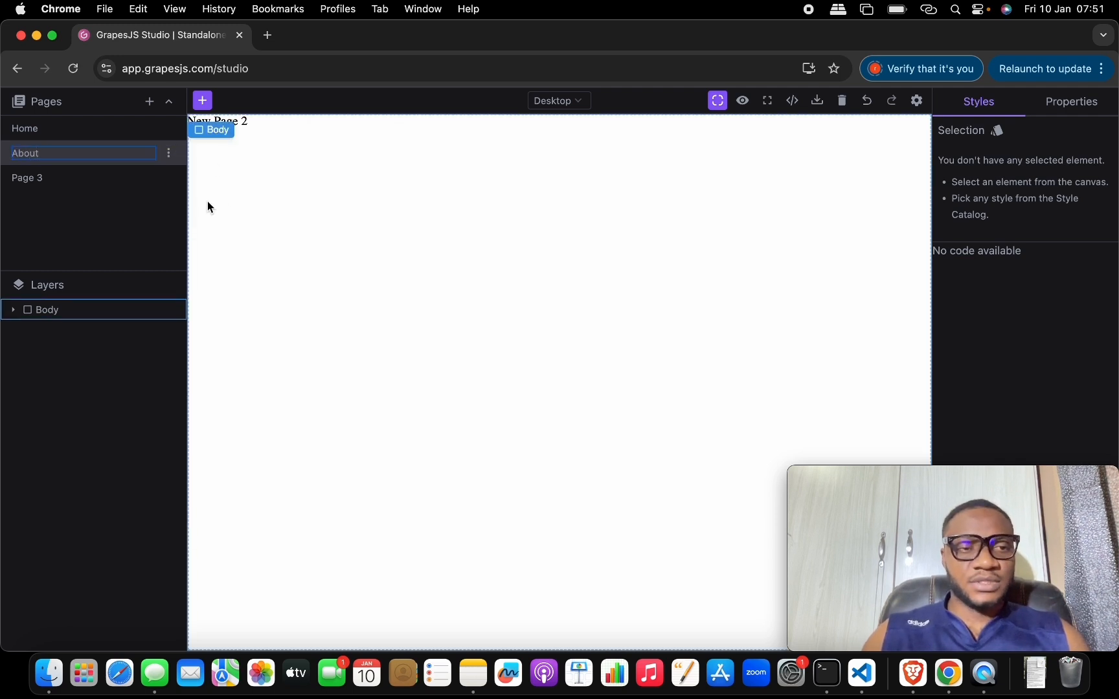
Step: Rename Page 3 as Contact
left_click(109, 186)
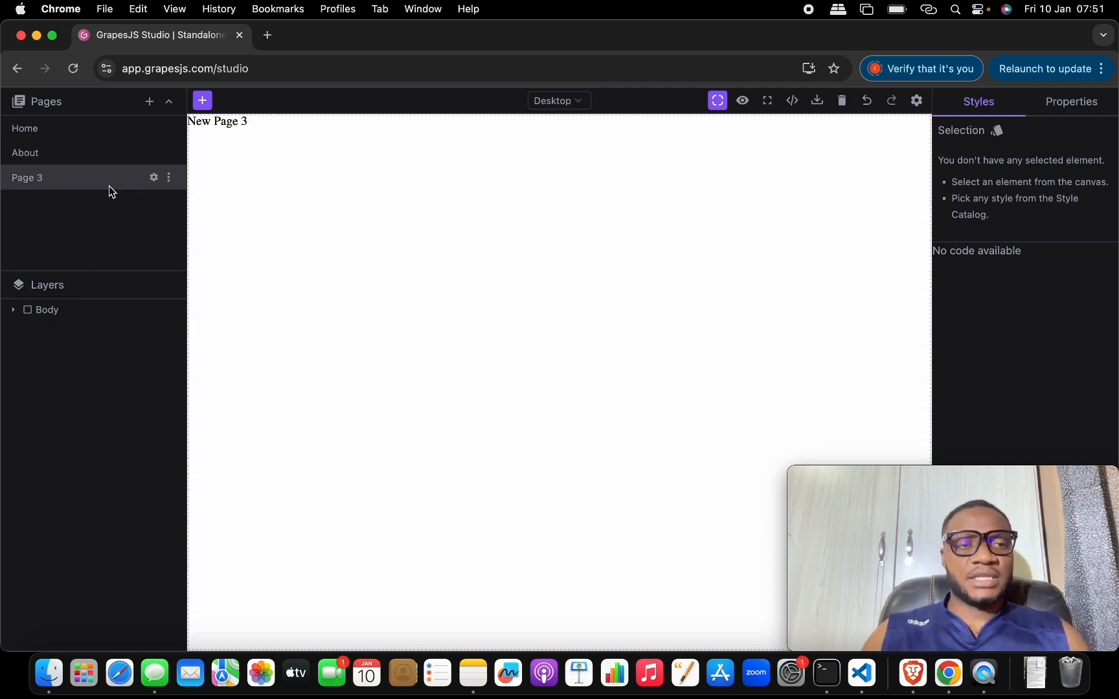
left_click(168, 180)
left_click(206, 188)
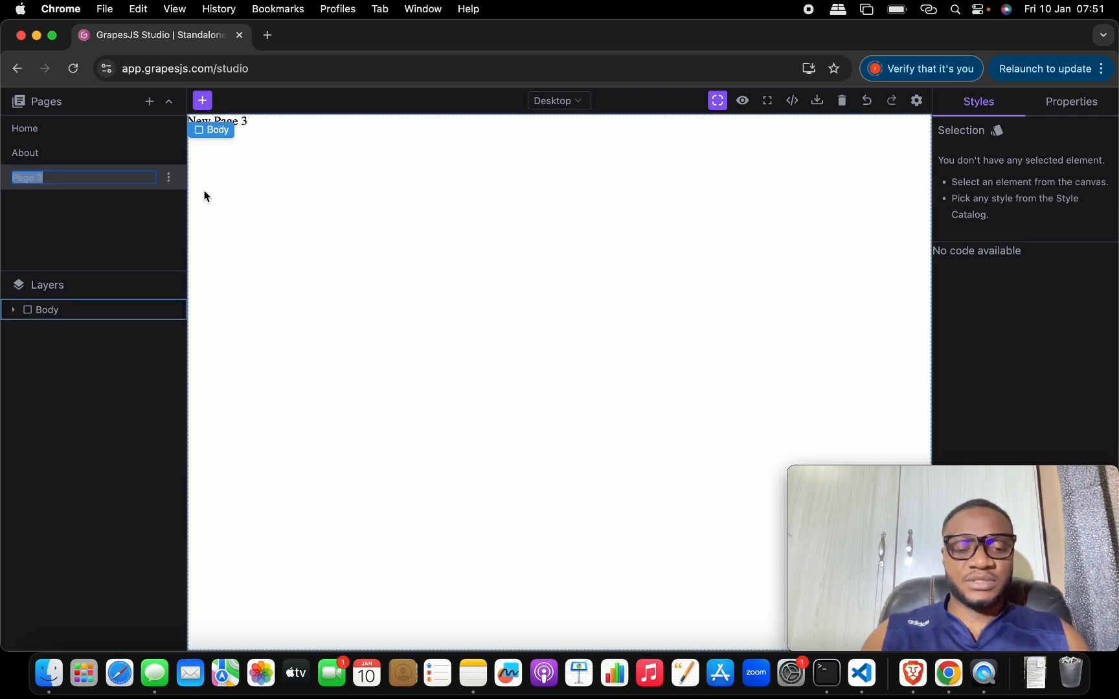
type("Contact")
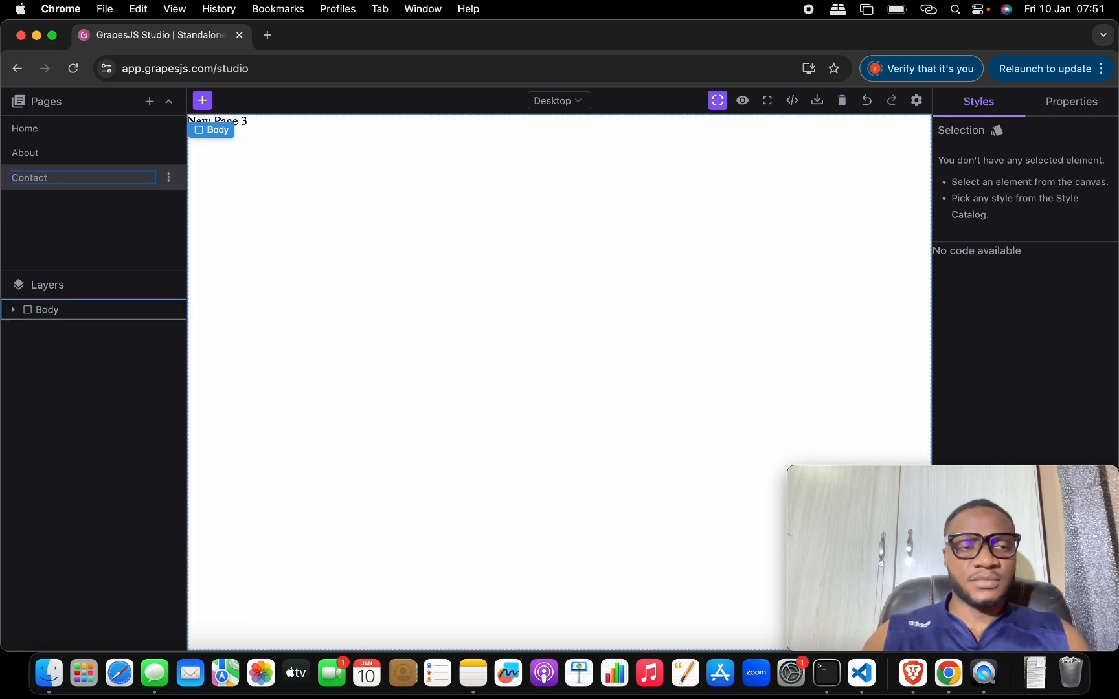
key("Return")
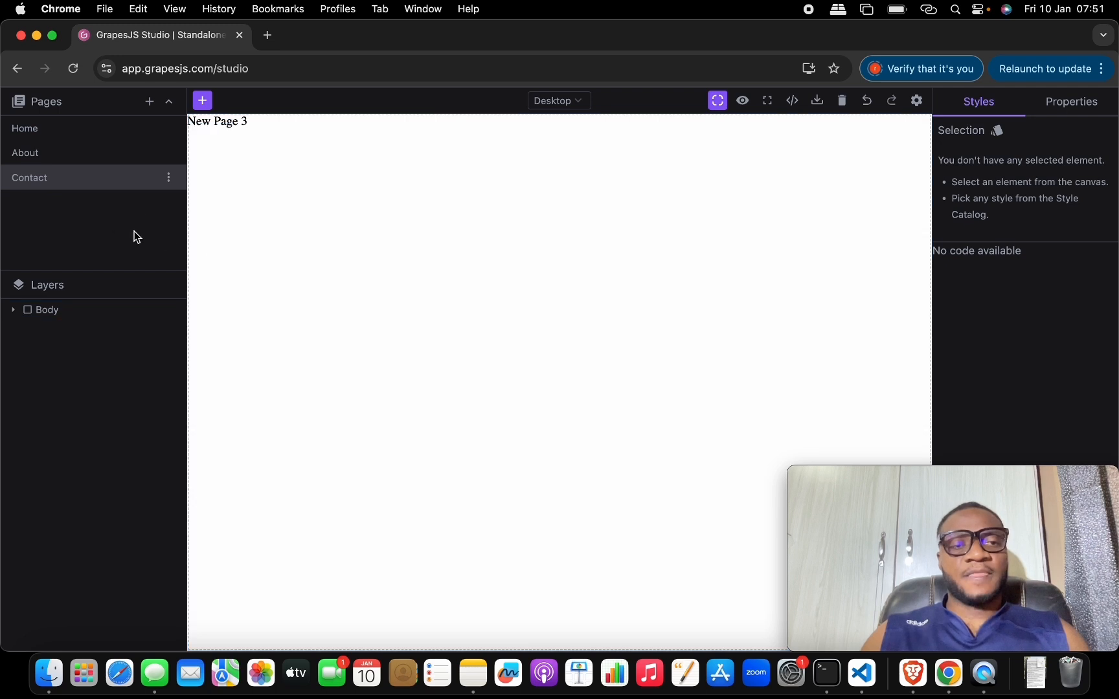
Step: Duplicate the Home page and name the copy Blog
left_click(95, 132)
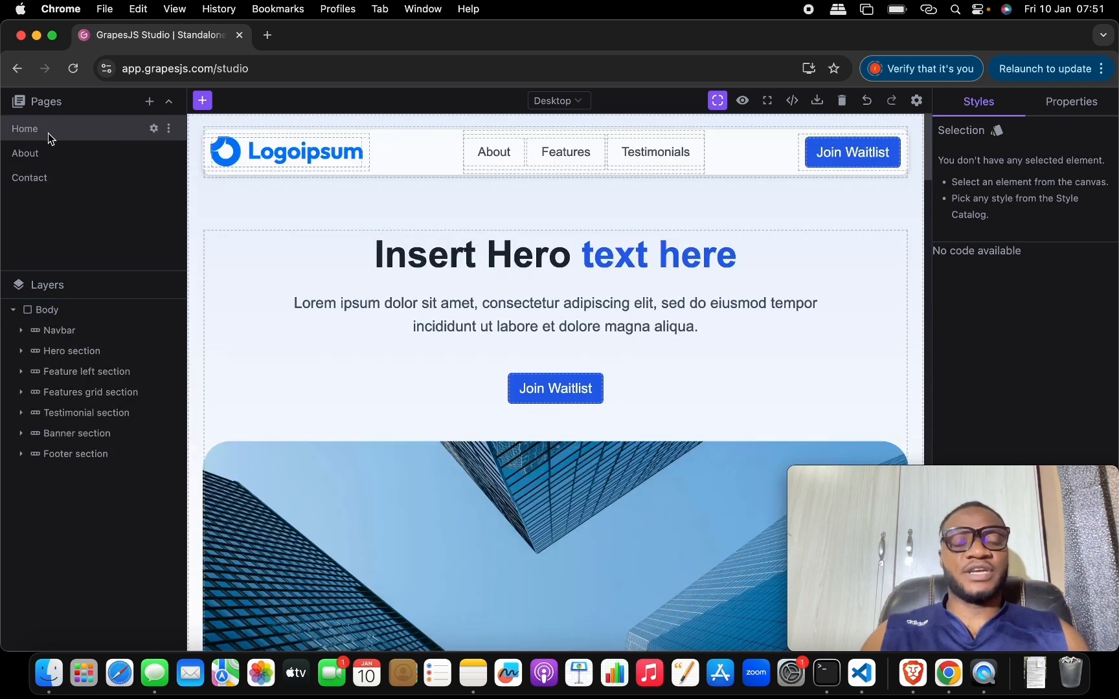
left_click(170, 132)
left_click(207, 156)
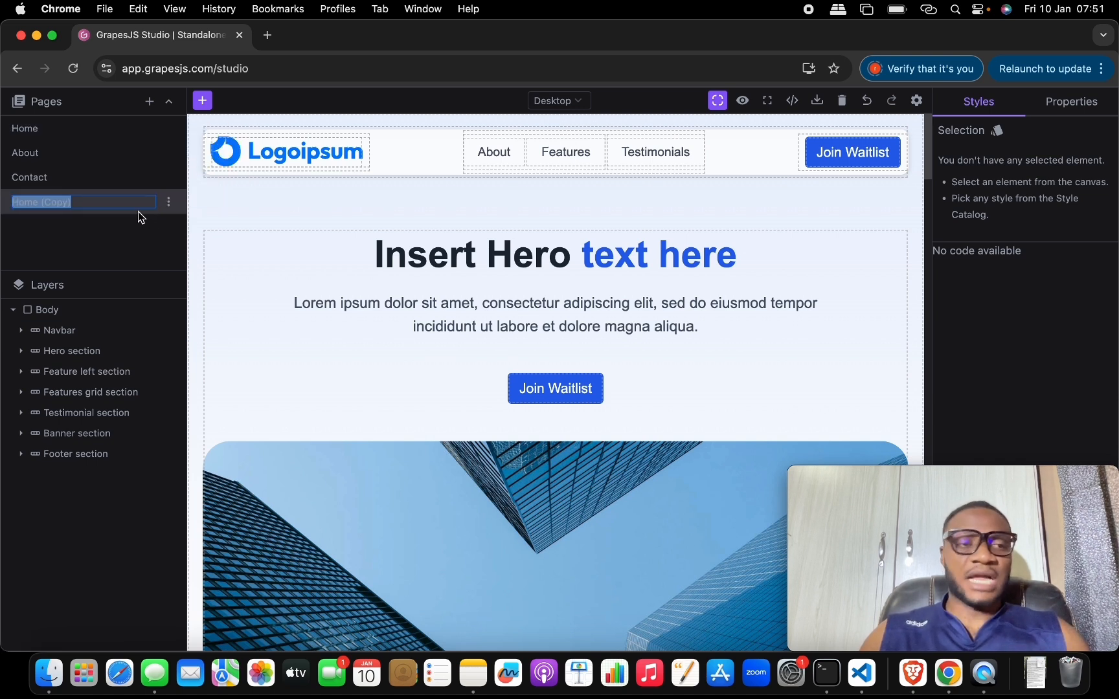
type("Blog")
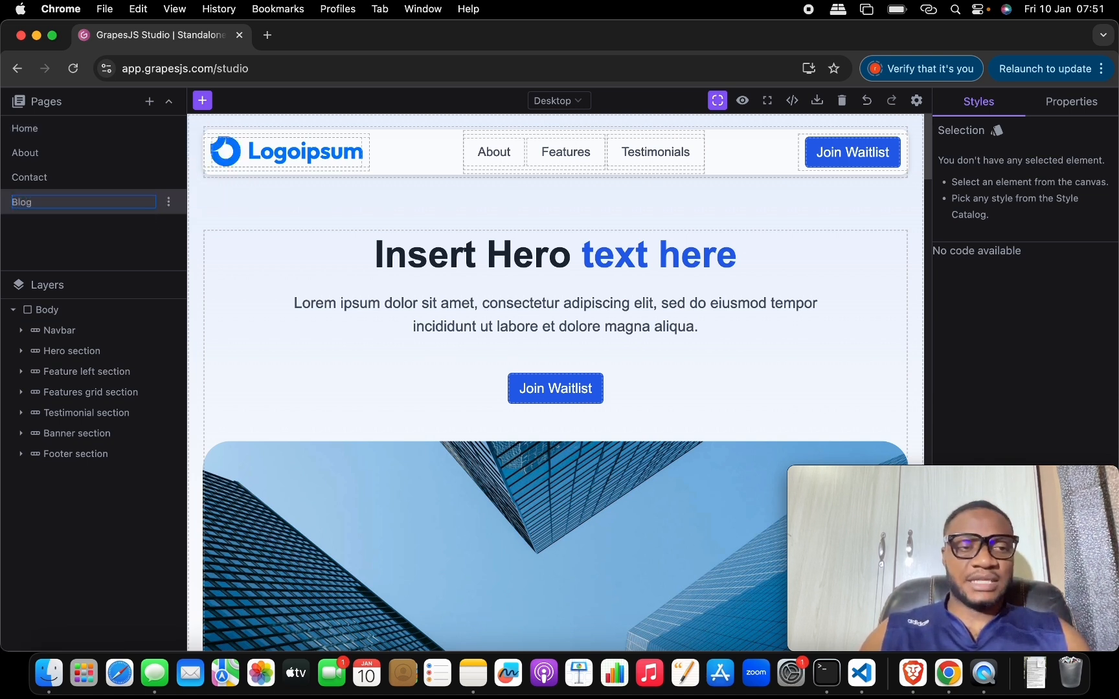
key("Return")
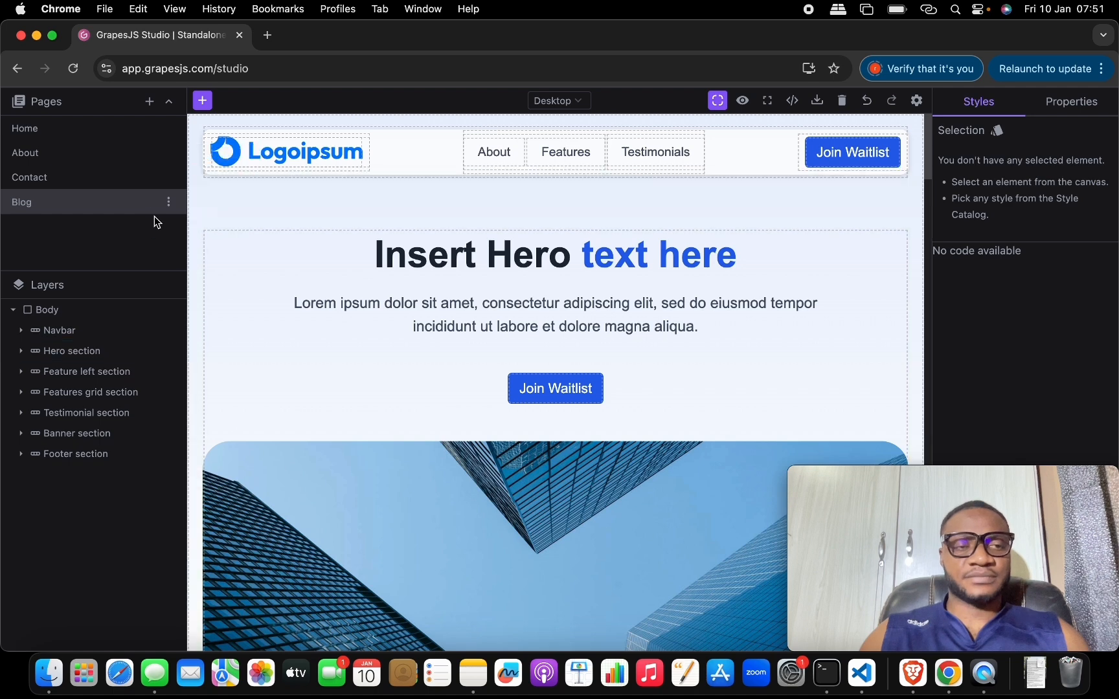
Step: Delete the Contact page from the site
left_click(129, 180)
left_click(168, 177)
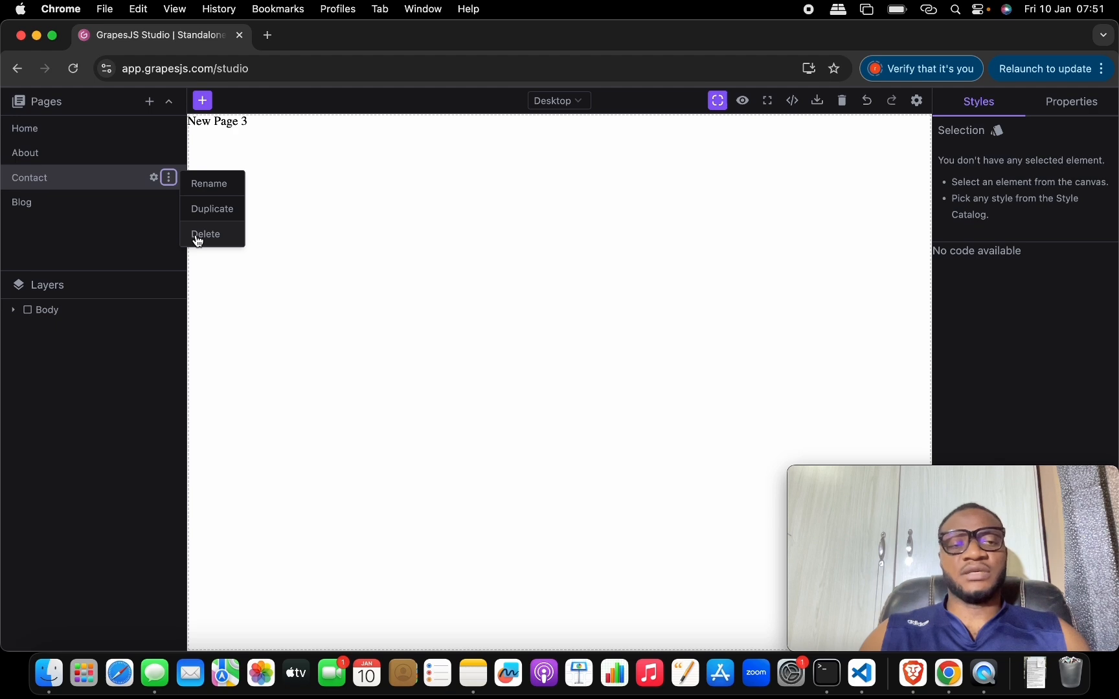
left_click(196, 235)
left_click(656, 396)
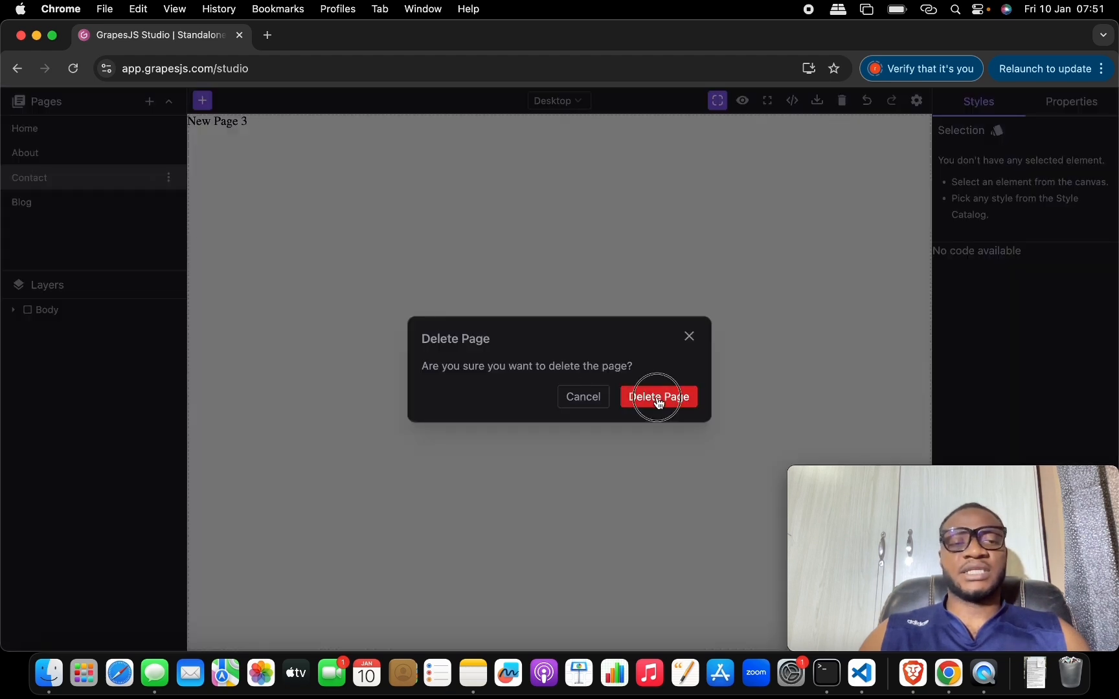
Step: Delete the About page from the site
left_click(120, 146)
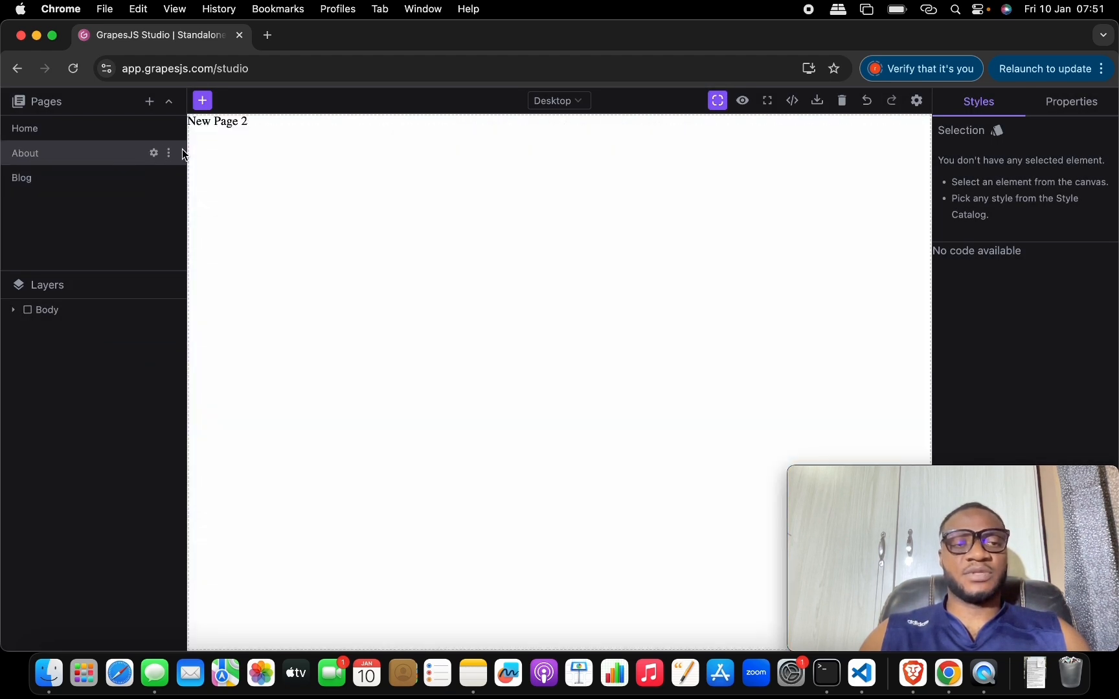
left_click(169, 154)
left_click(221, 212)
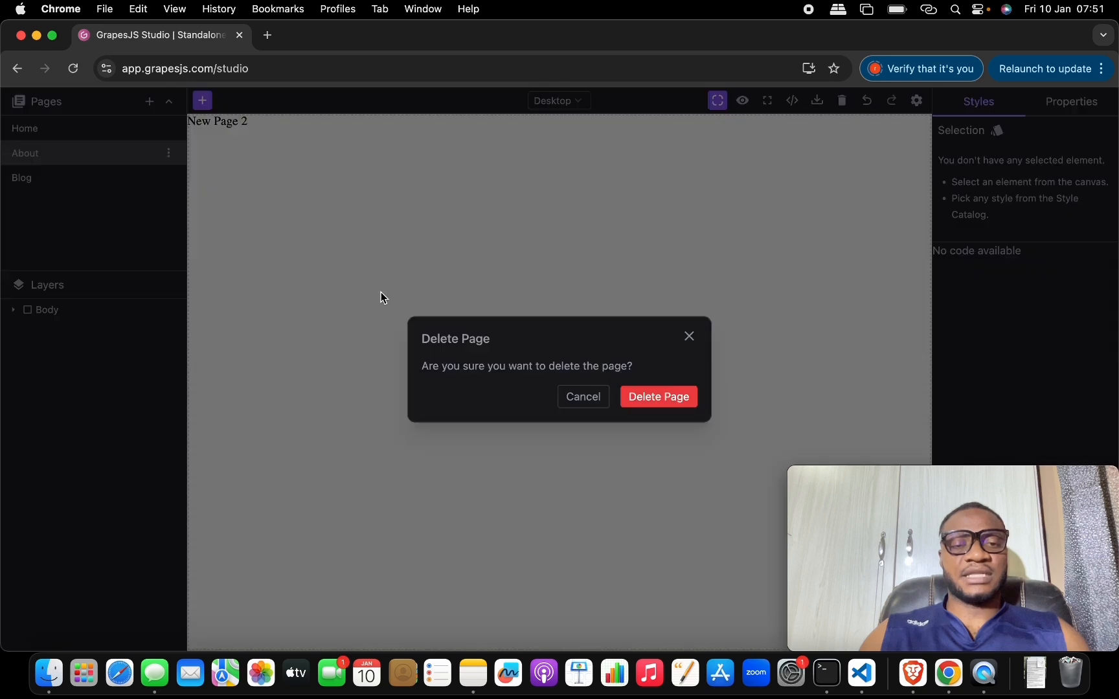
left_click(666, 400)
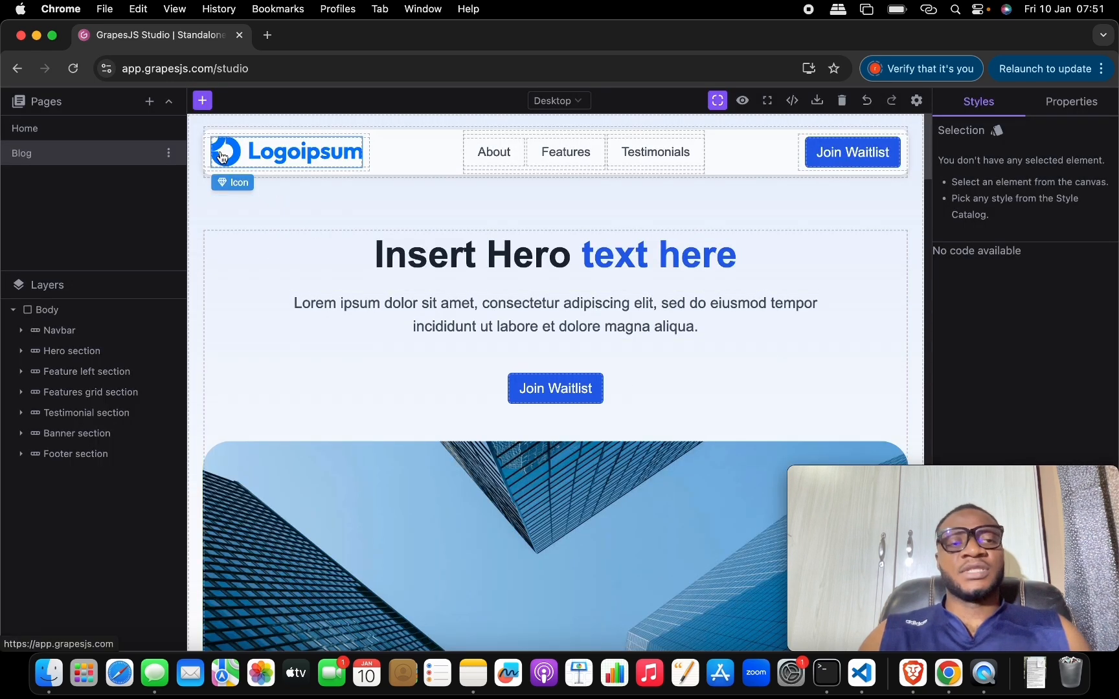
left_click(45, 105)
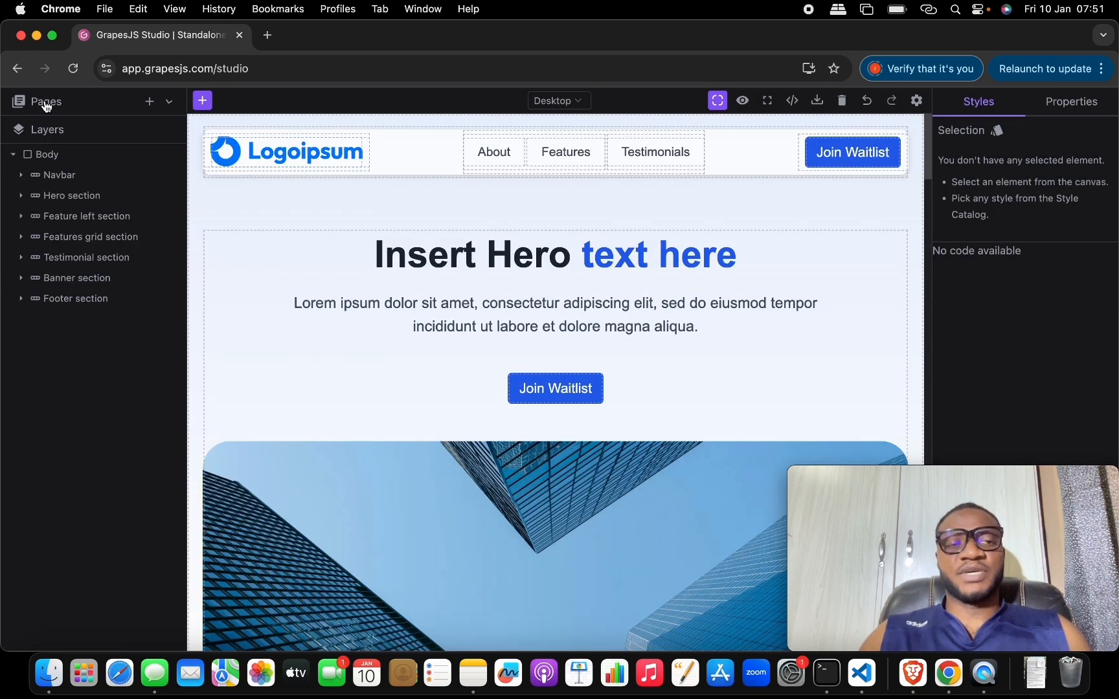
left_click(169, 105)
left_click(170, 105)
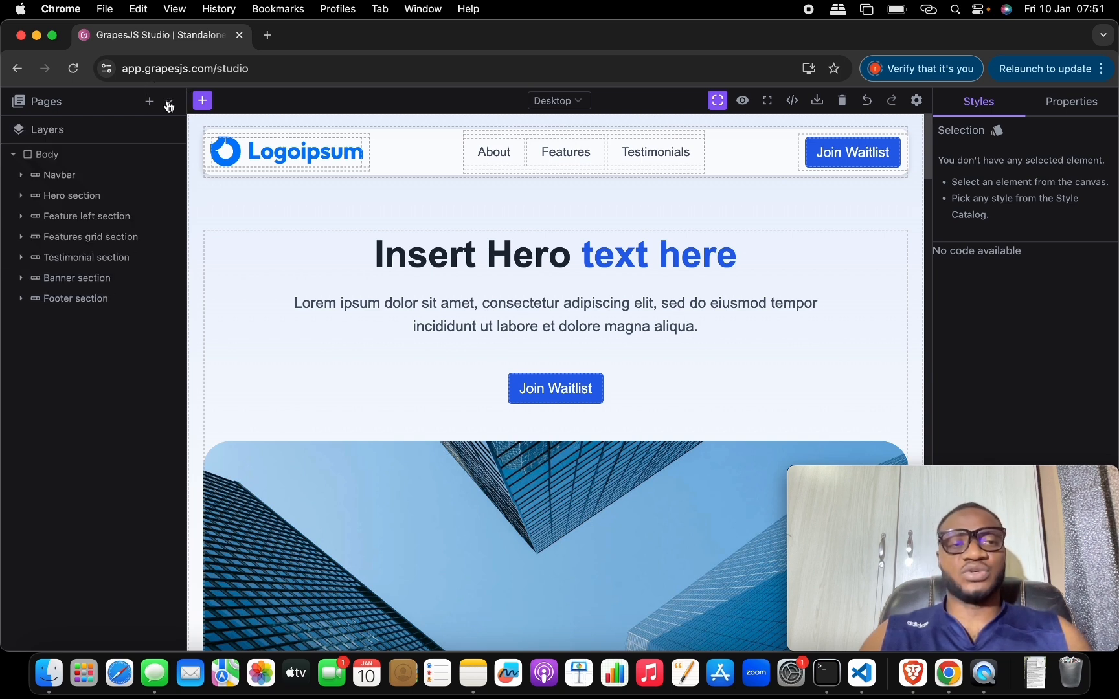
left_click(170, 105)
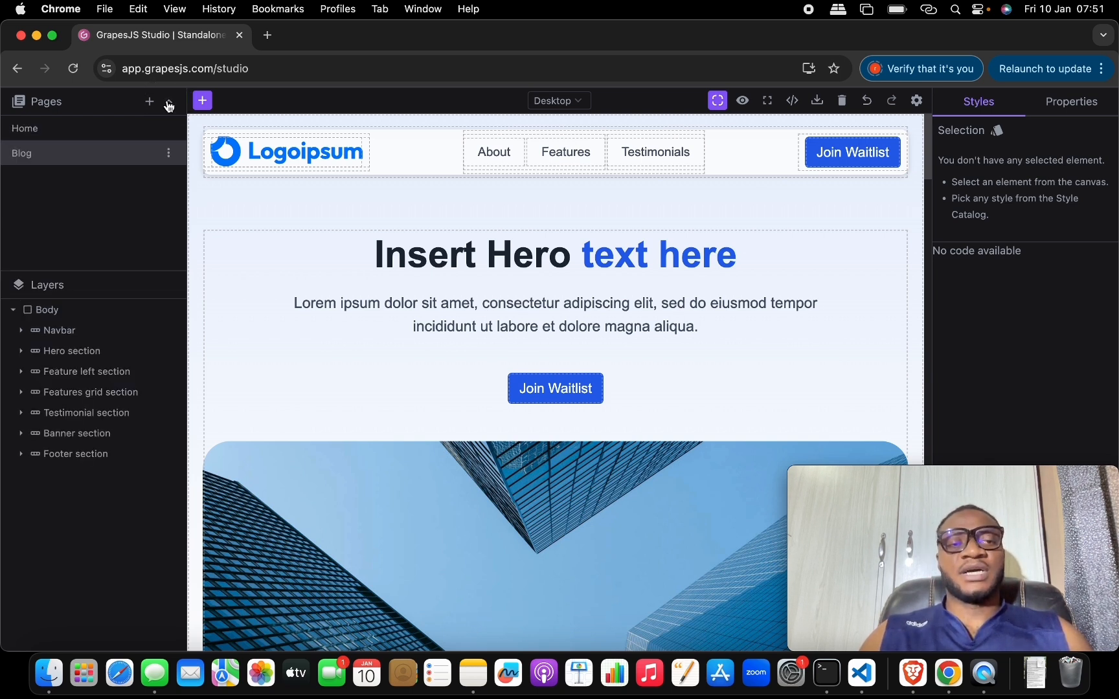
left_click(167, 154)
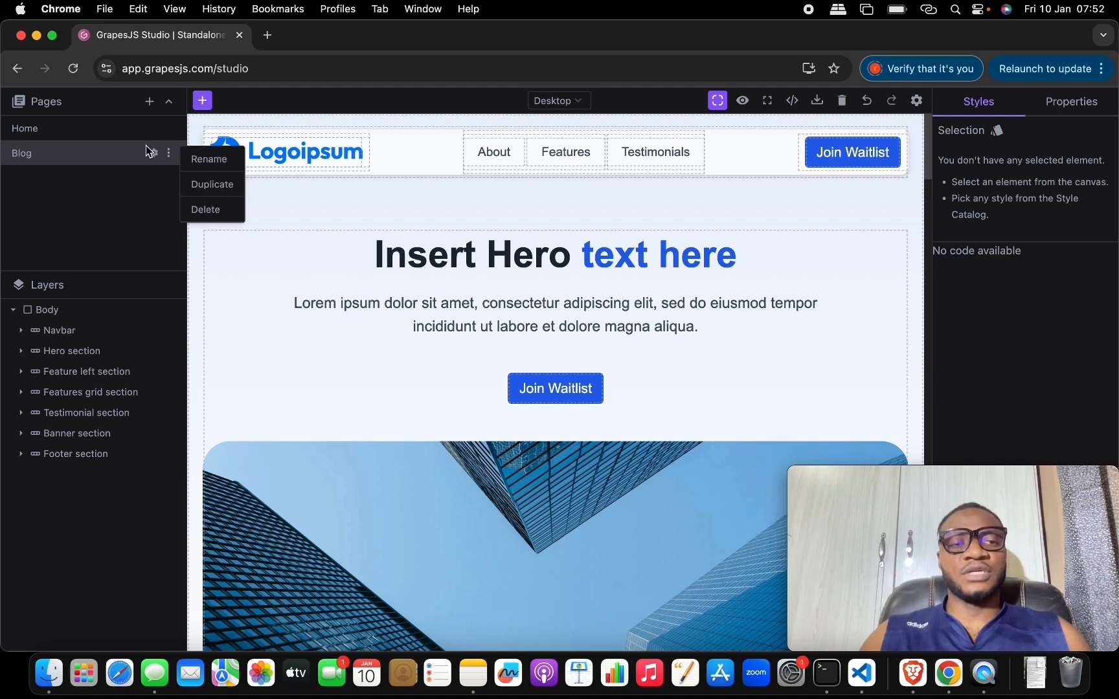
left_click(210, 105)
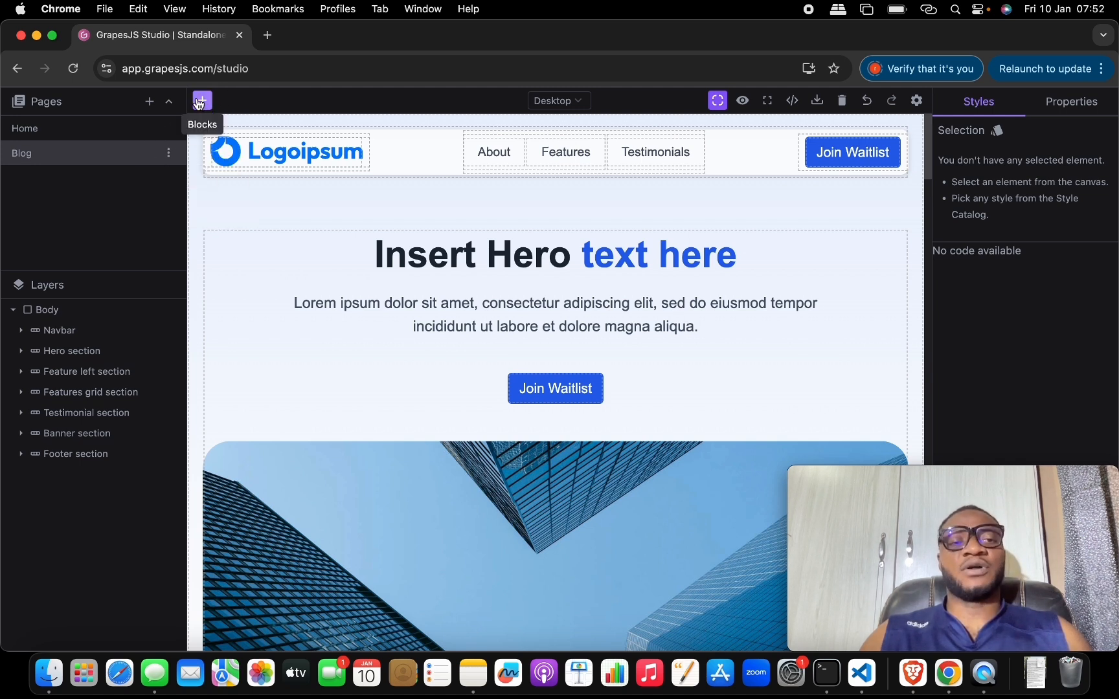
Step: Open the block library and look through the available Basic, Forms and Extra blocks
left_click(201, 101)
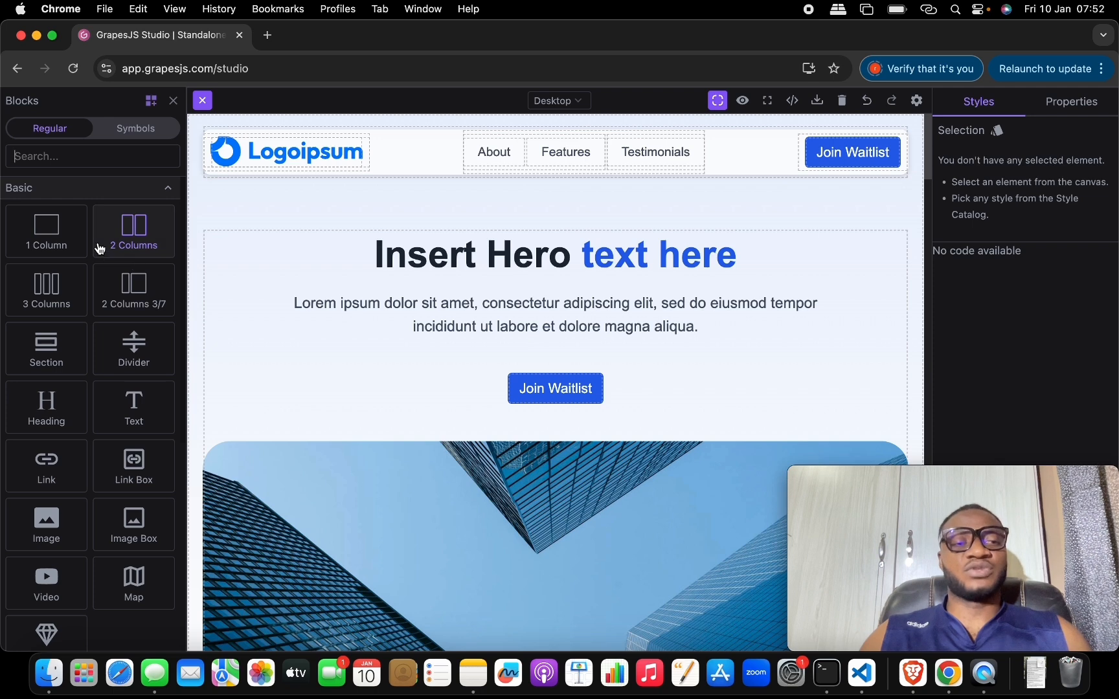
scroll(99, 249, "down", 10)
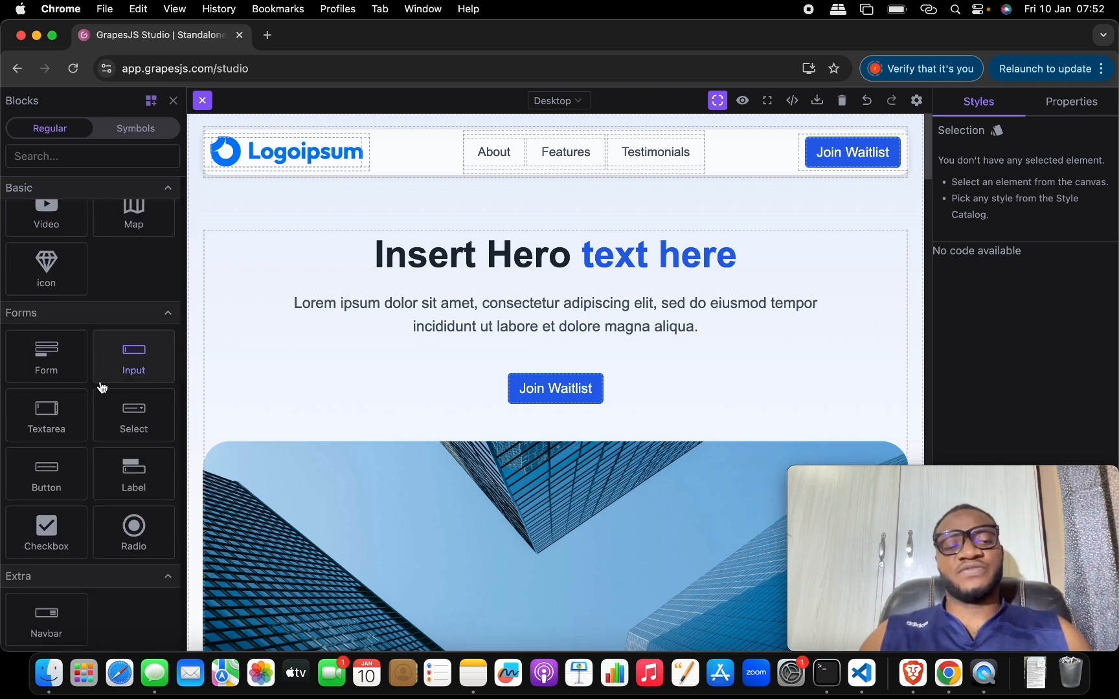
scroll(129, 578, "up", 5)
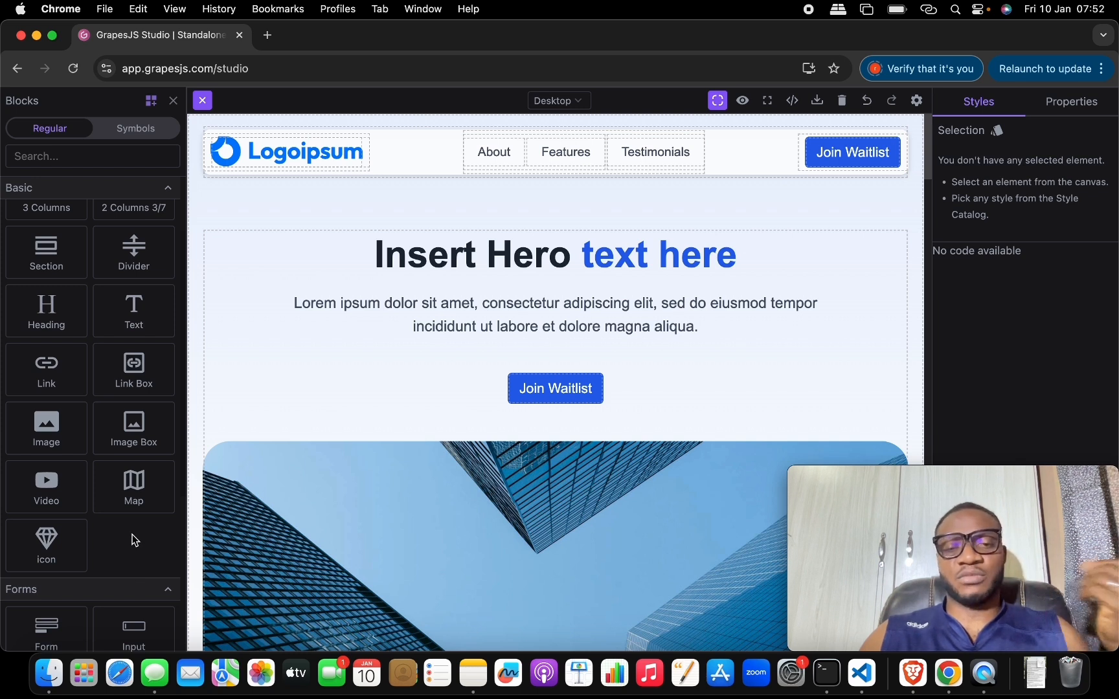
scroll(132, 538, "up", 3)
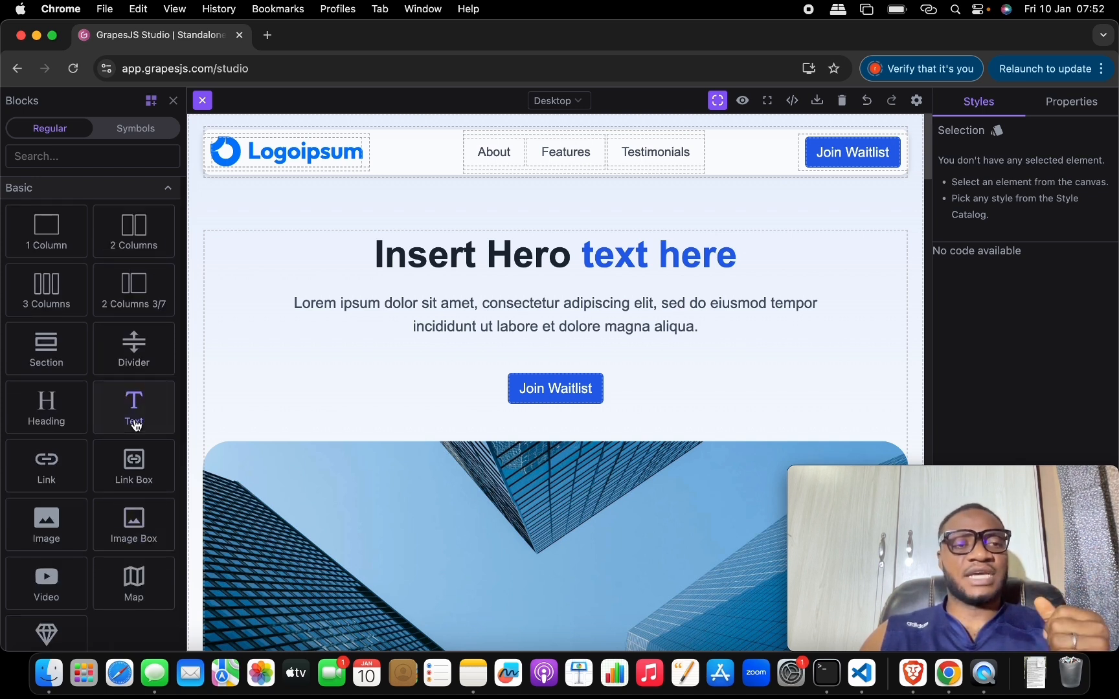
Step: Add a 1 Column block below the navbar and a 3 Columns block directly beneath it
left_click_drag(55, 234, 425, 219)
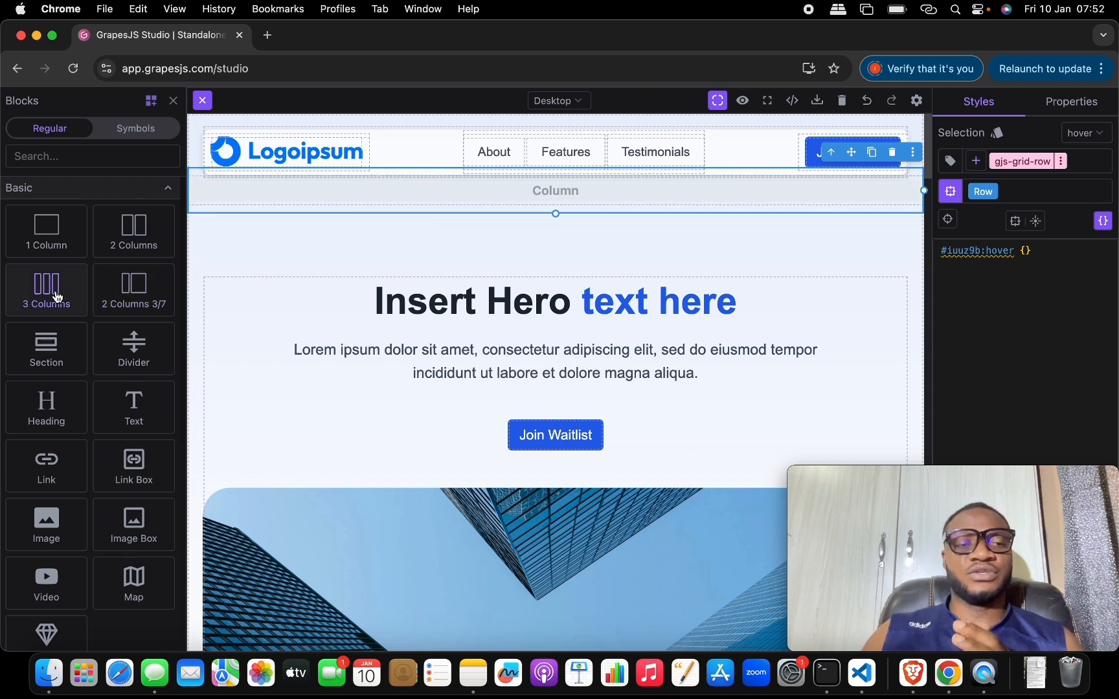
left_click_drag(53, 293, 417, 250)
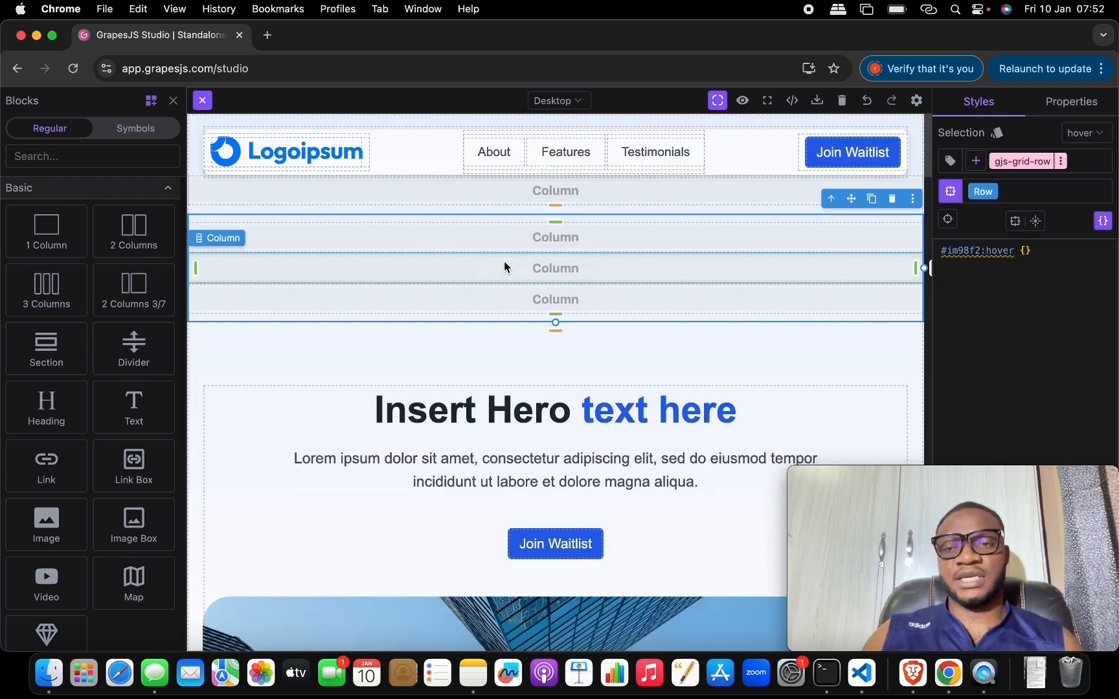
Step: Set the three-column row's display to Flex with a left-to-right horizontal direction, using the visual layout settings instead of the CSS code
left_click(1070, 107)
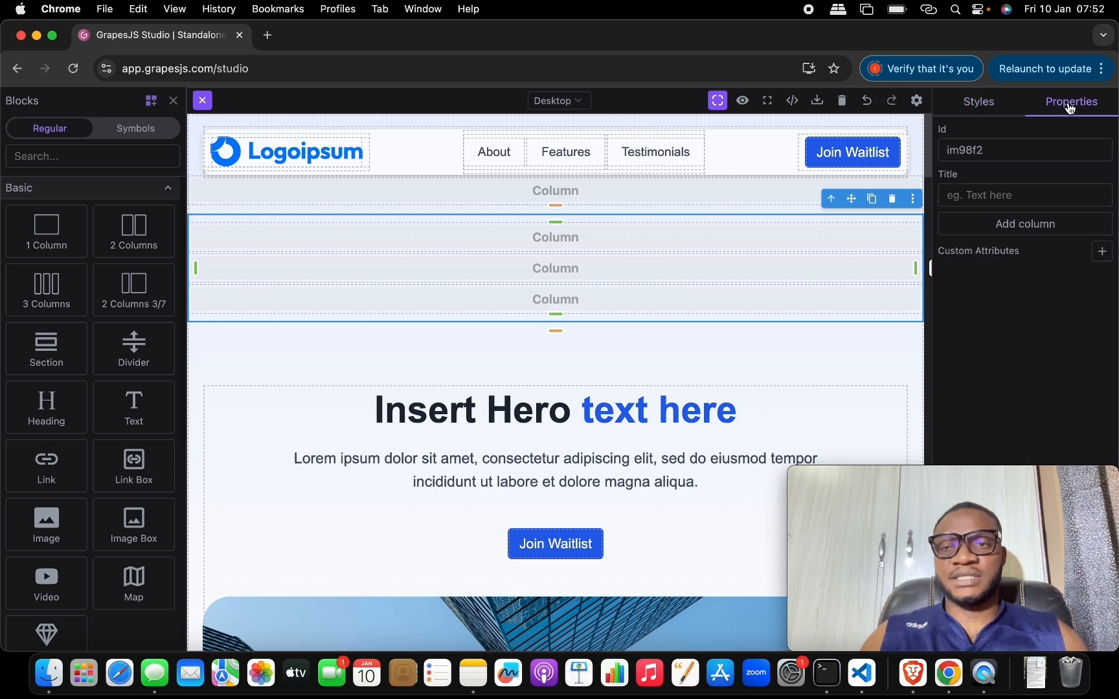
left_click(705, 216)
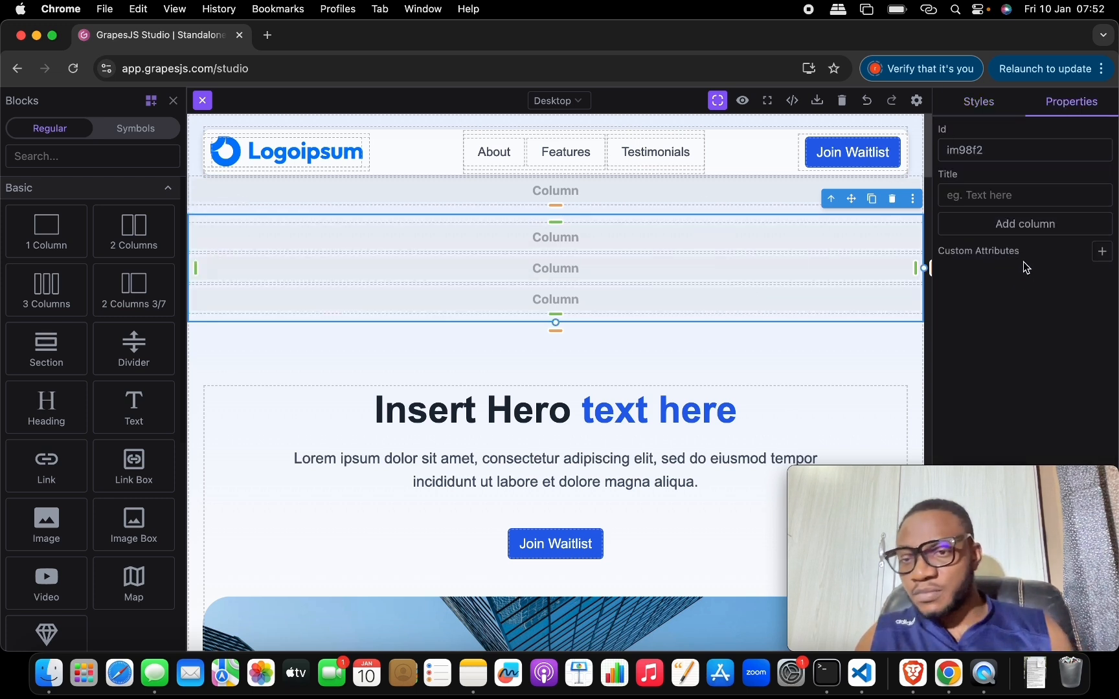
left_click(965, 107)
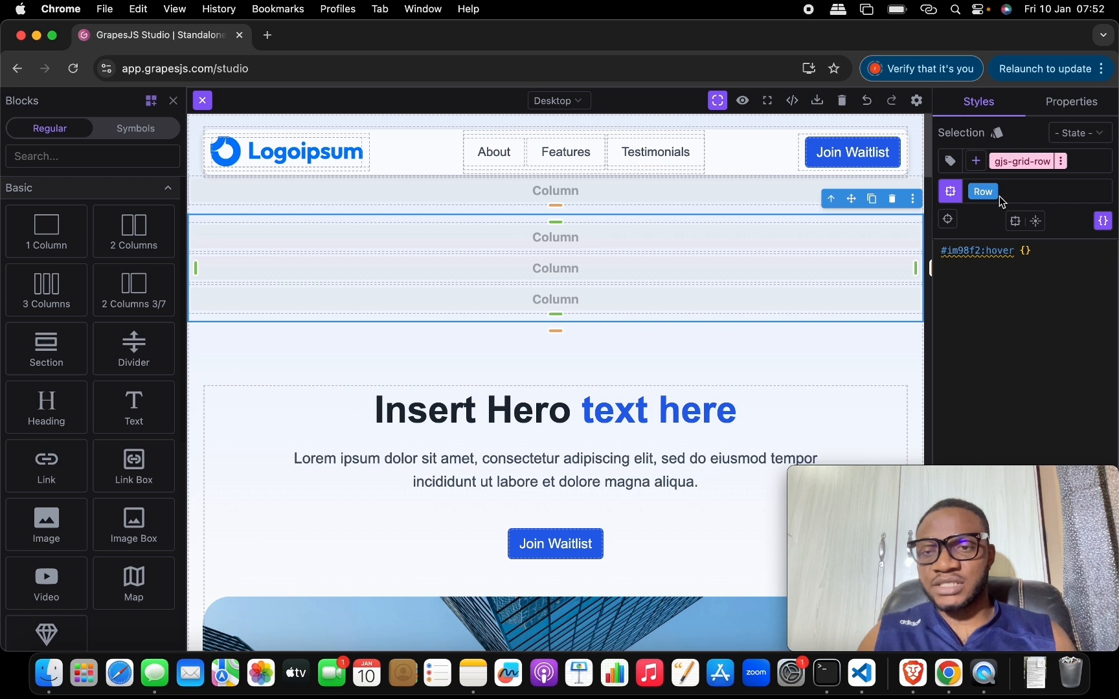
left_click(1102, 221)
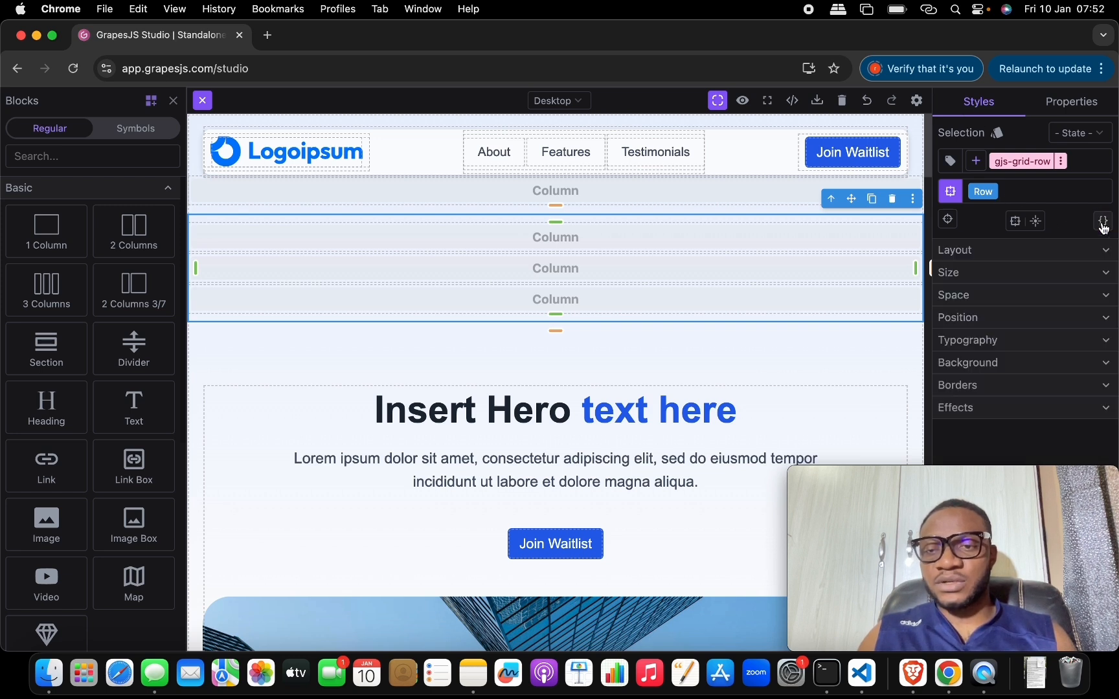
left_click(1034, 250)
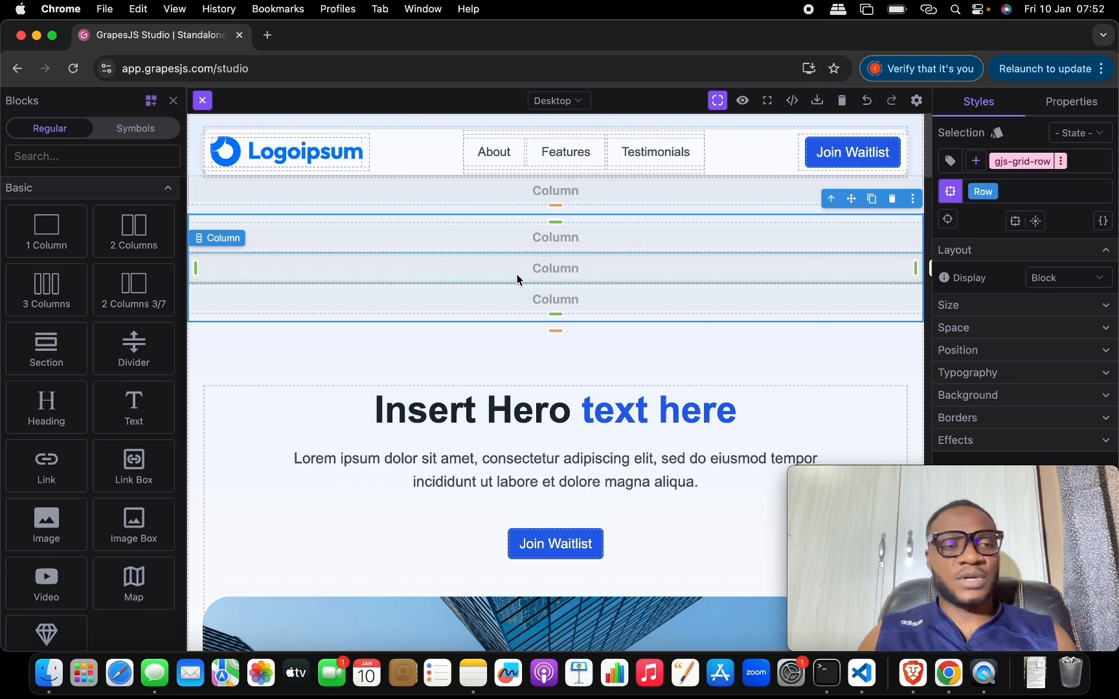
left_click(173, 100)
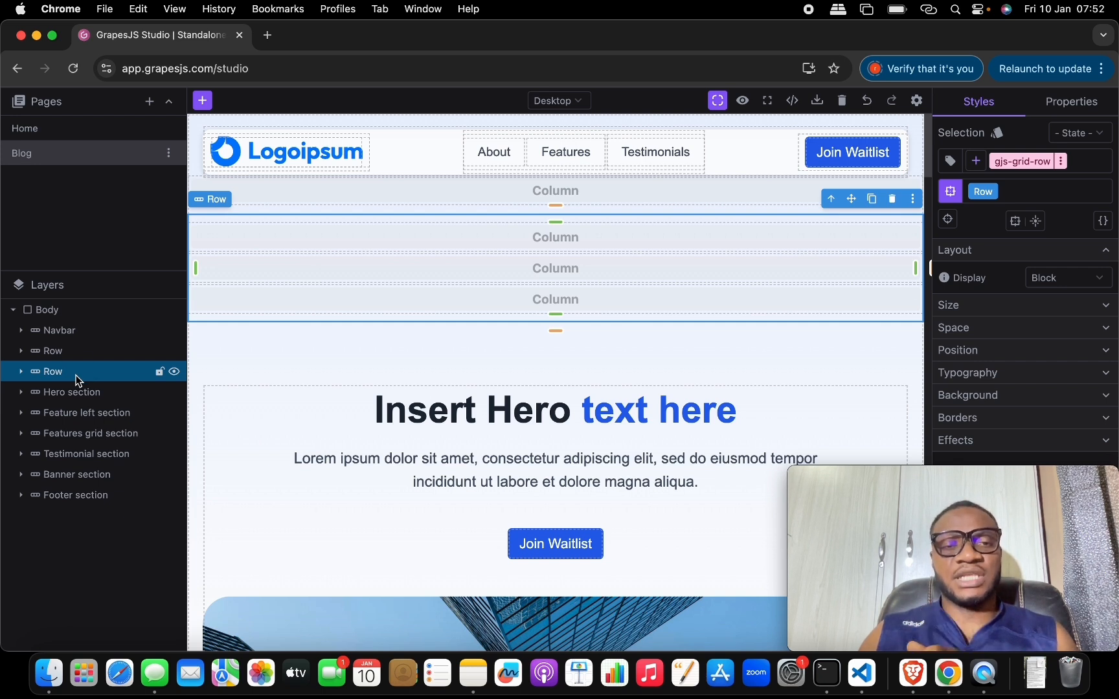
left_click(1061, 279)
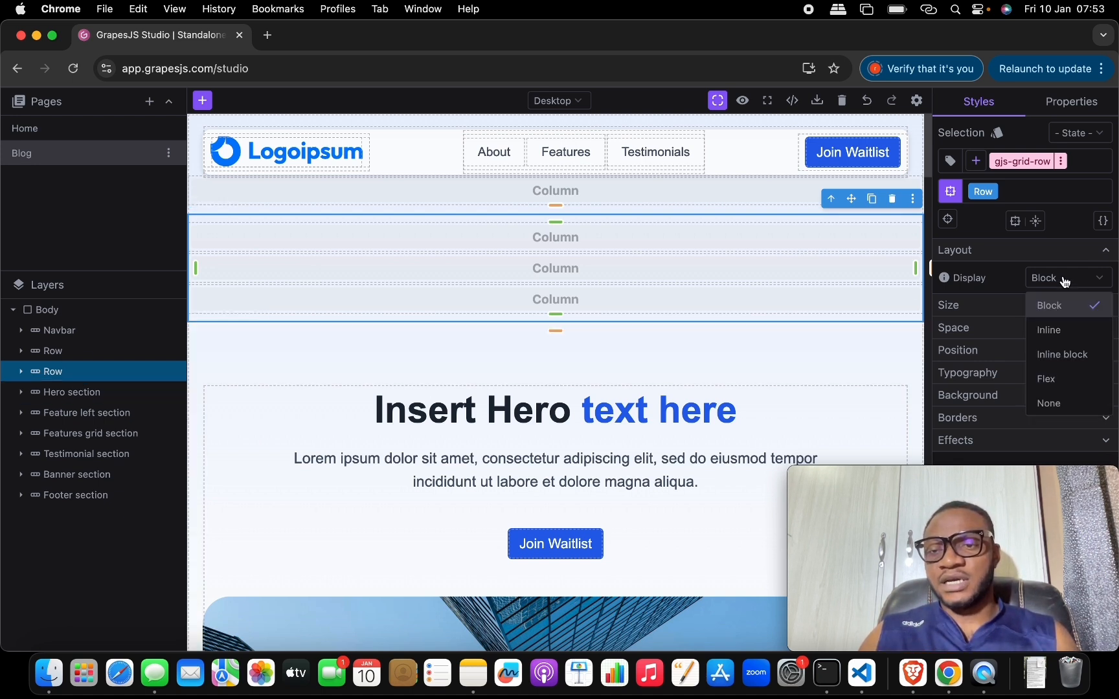
left_click(1075, 379)
left_click(959, 320)
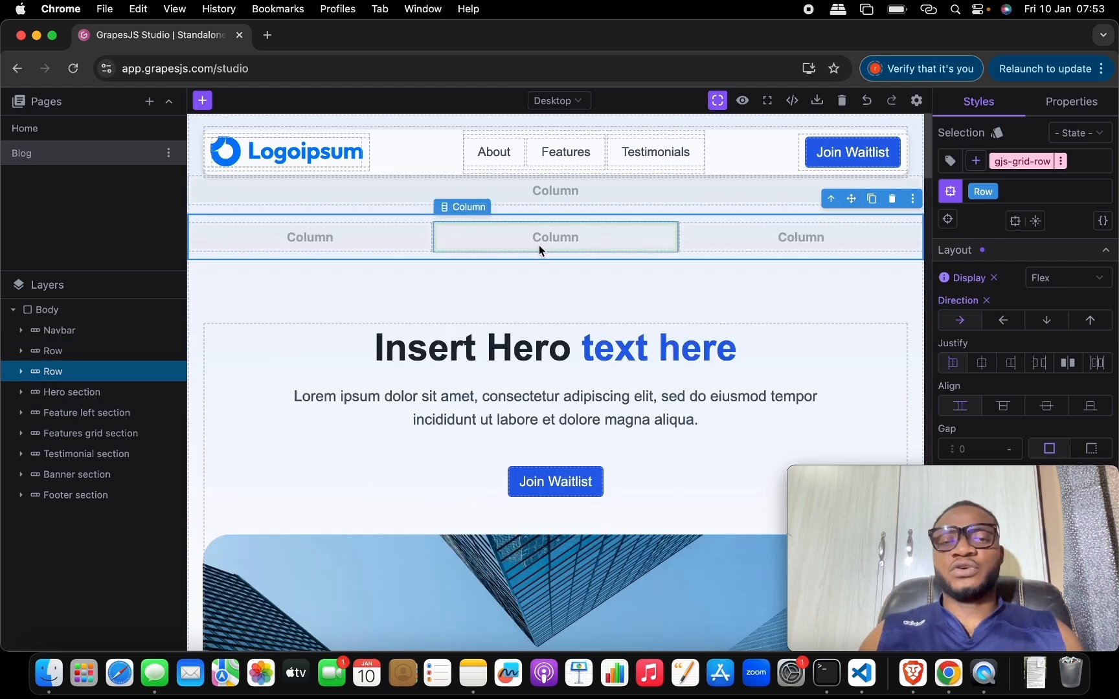
left_click(449, 246)
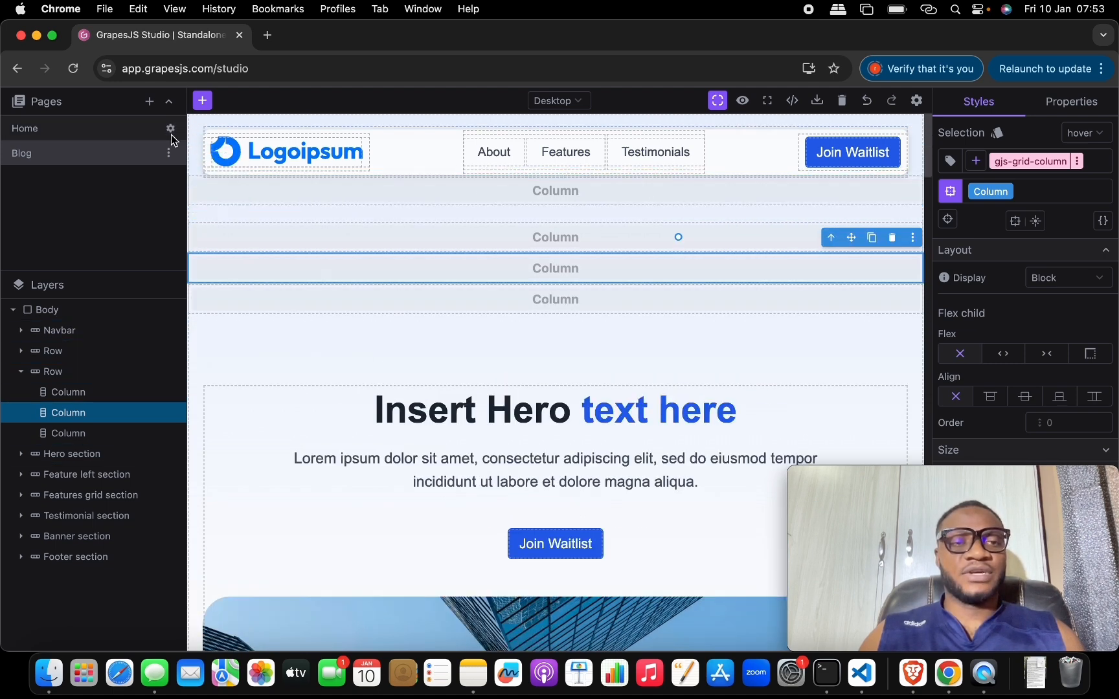
Step: Add a Form block inside the single column below the navbar
left_click(201, 101)
scroll(122, 355, "down", 5)
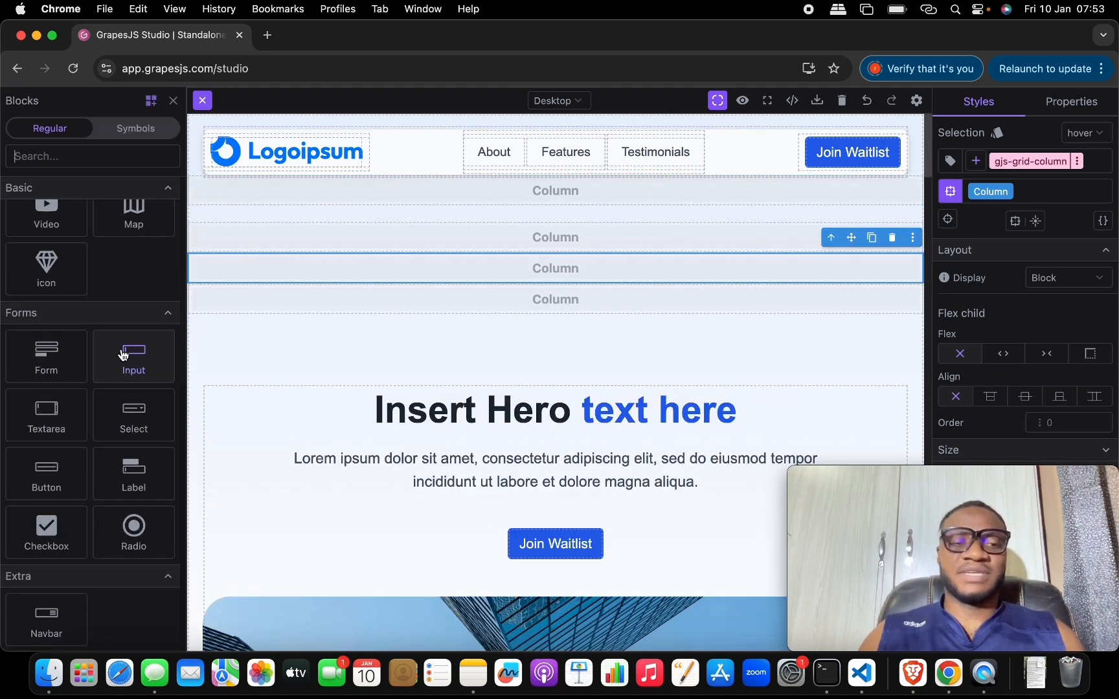
left_click(51, 360)
left_click_drag(50, 357, 388, 198)
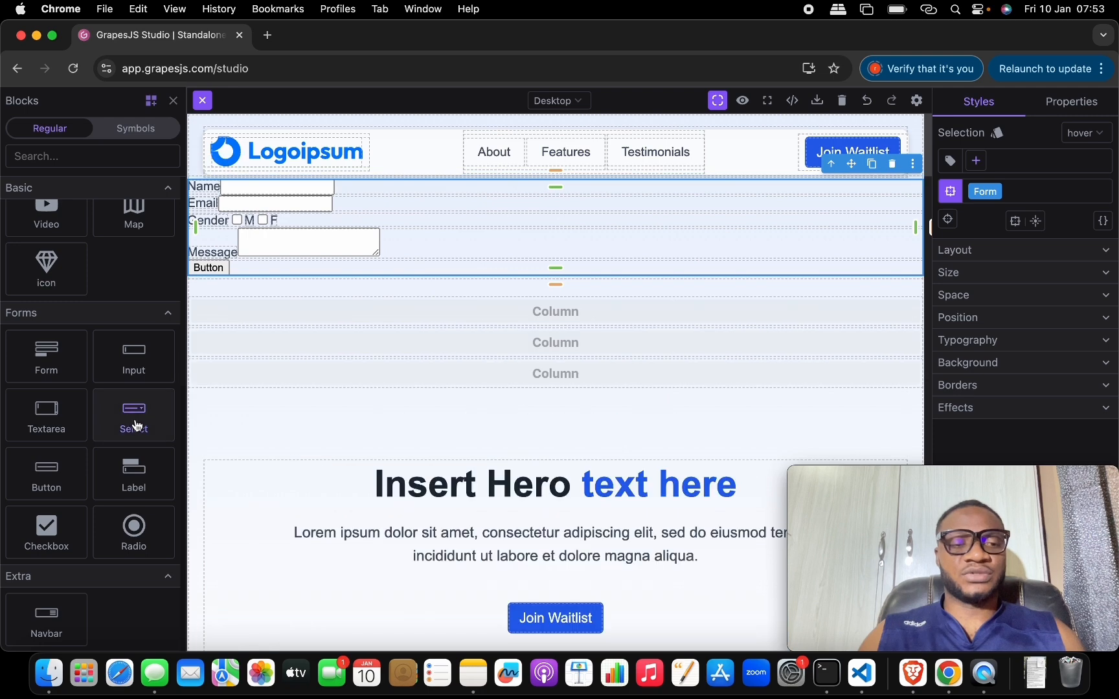
Step: Add a Heading block inside the form, between the Message text area and the button
scroll(129, 304, "up", 5)
scroll(85, 320, "up", 2)
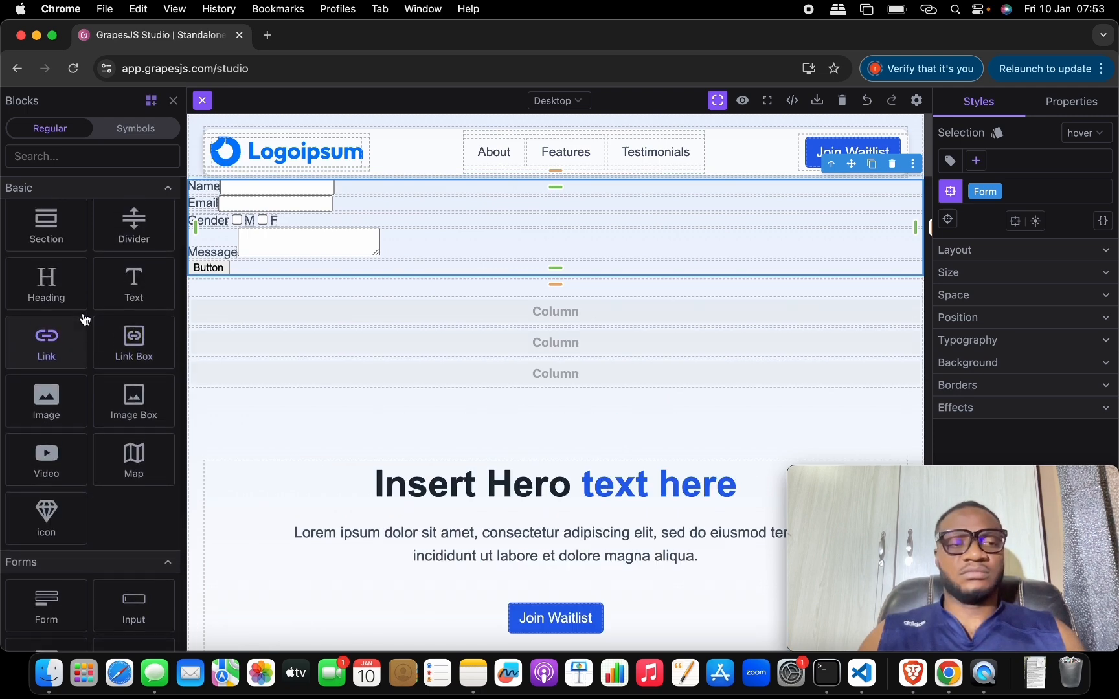
left_click_drag(80, 314, 447, 245)
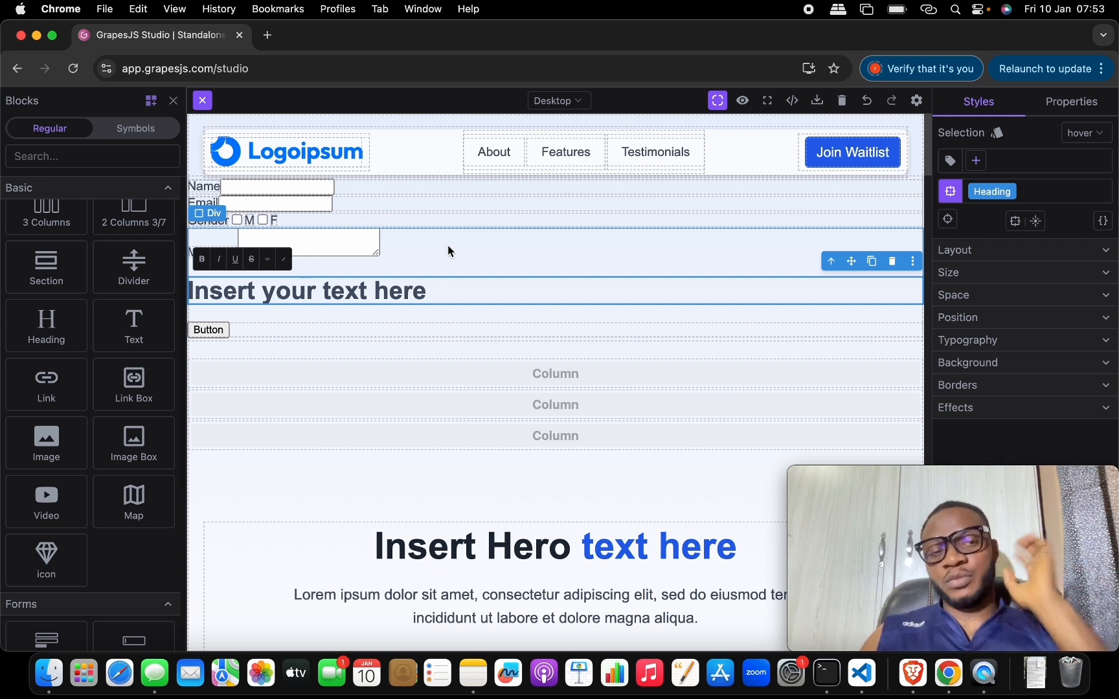
scroll(140, 252, "up", 2)
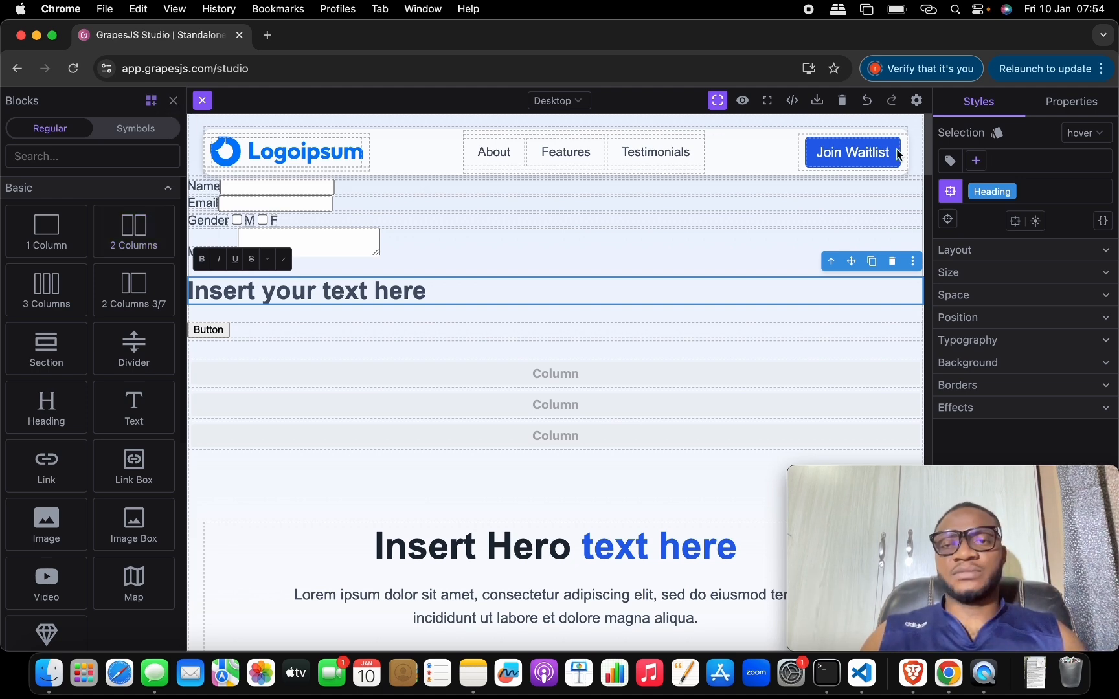
Step: Turn the component outlines off and on again, and preview the page before returning to editing
left_click(717, 104)
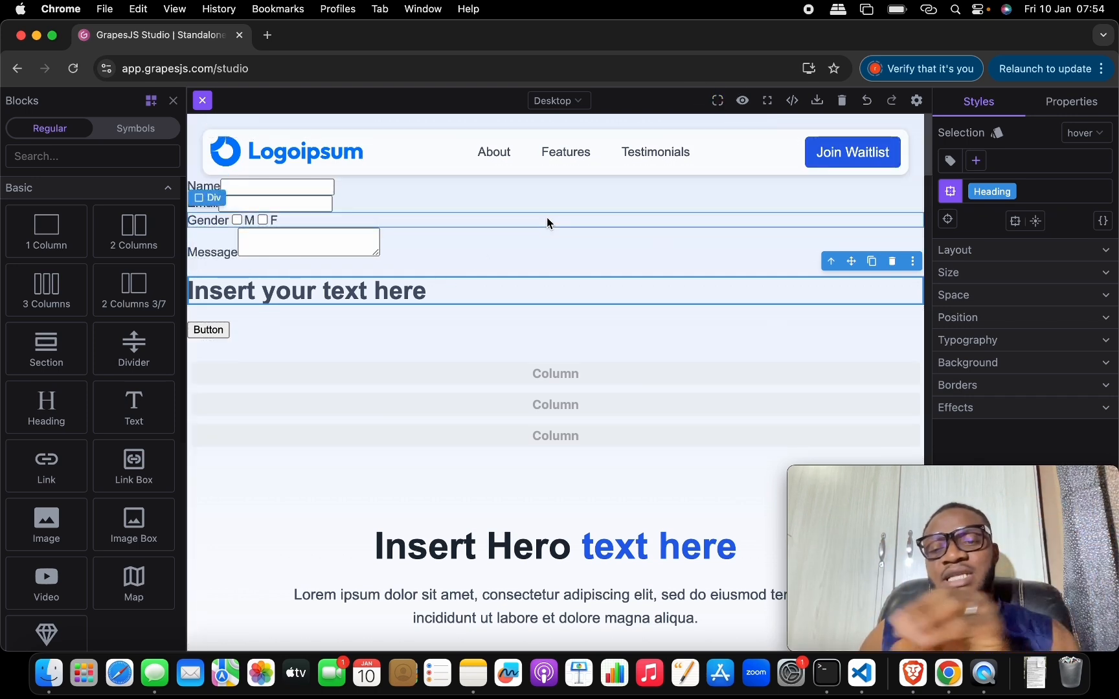
left_click(718, 102)
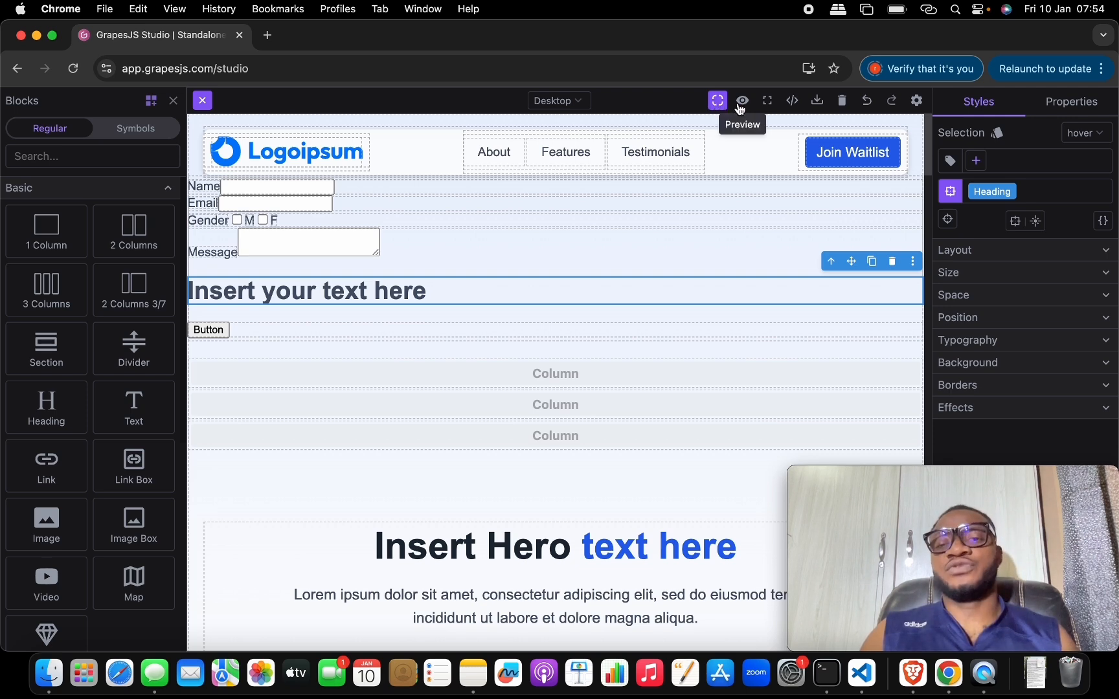
left_click(741, 104)
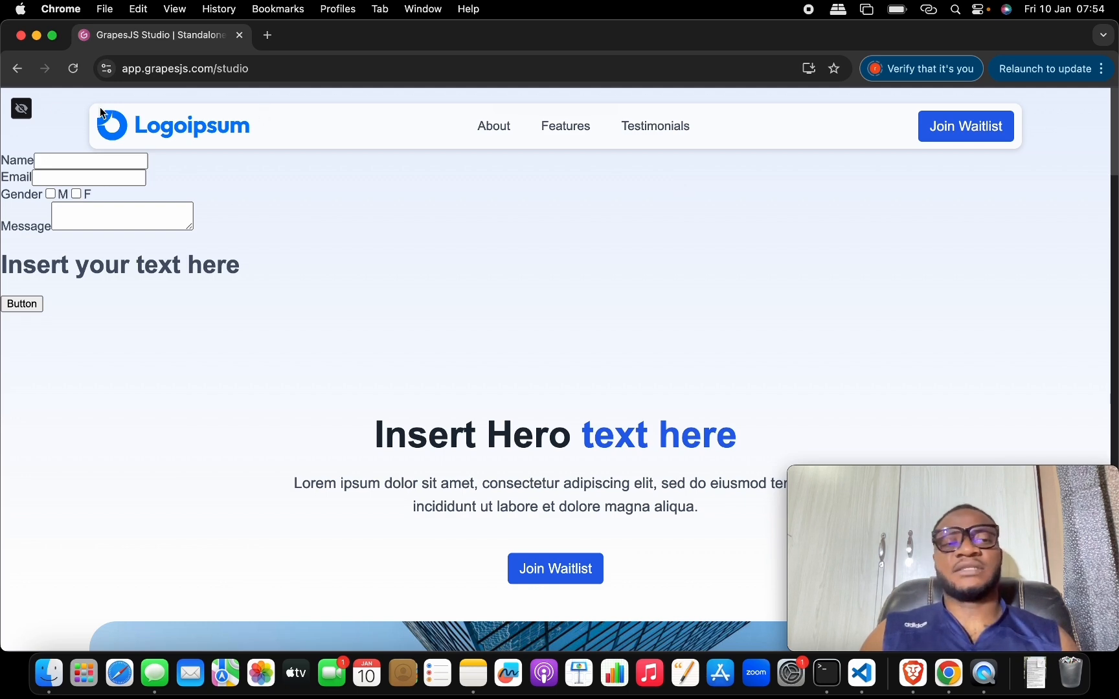
left_click(22, 108)
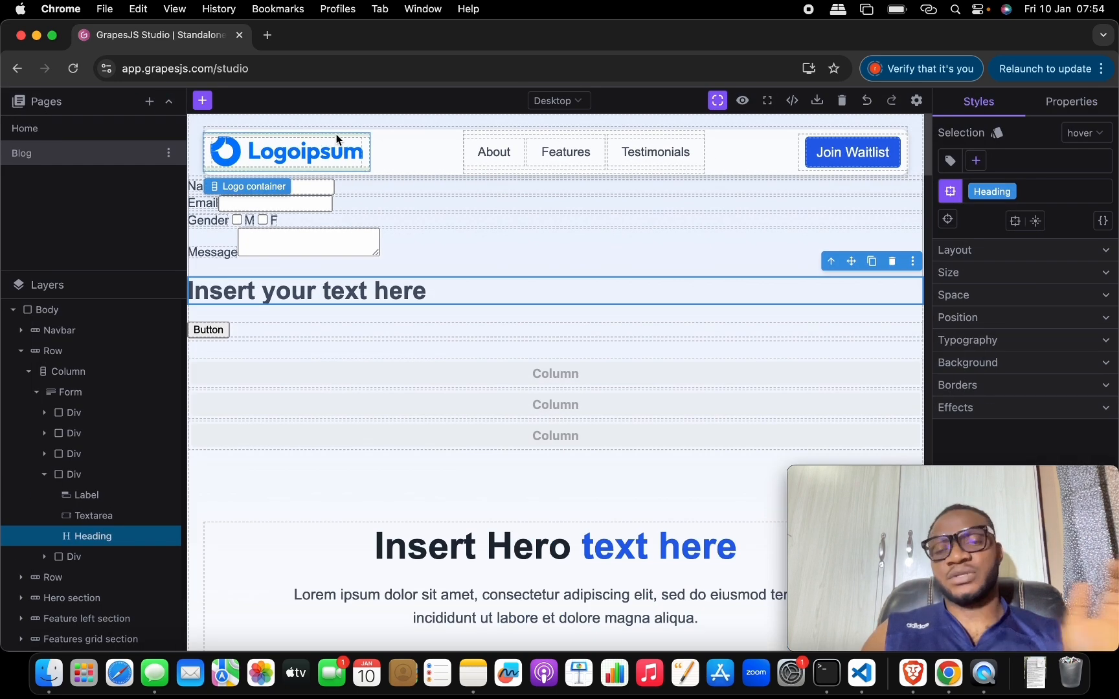
Step: Examine the Blog page's generated HTML and CSS in fullscreen mode, select all the HTML, and return to the normal view
left_click(767, 104)
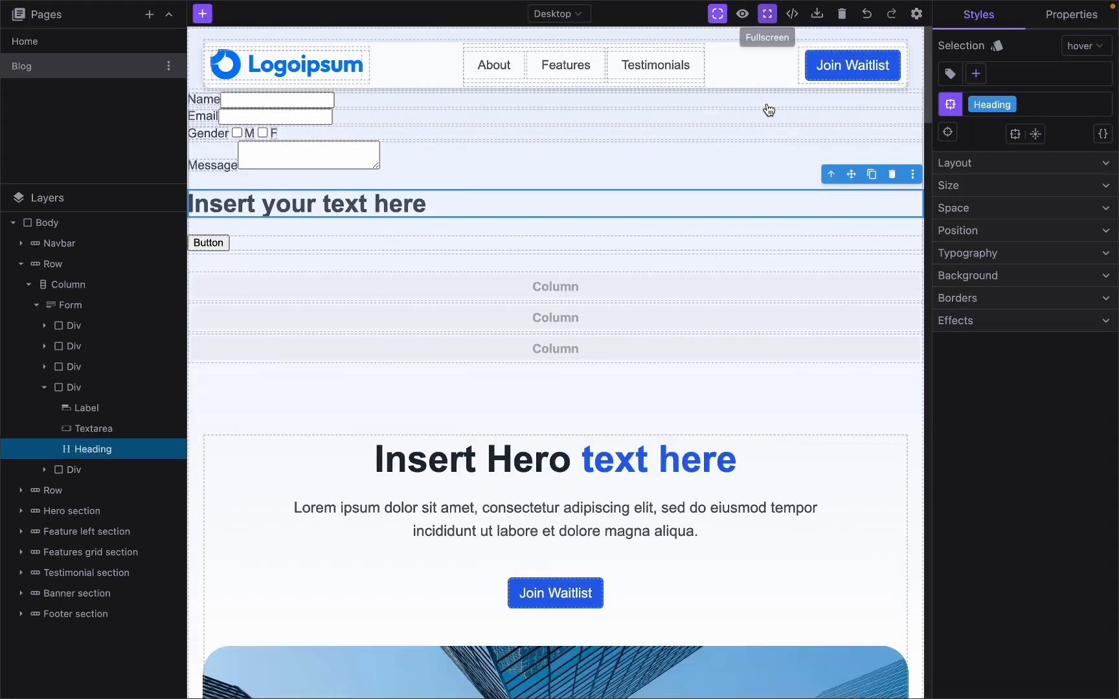
left_click(795, 17)
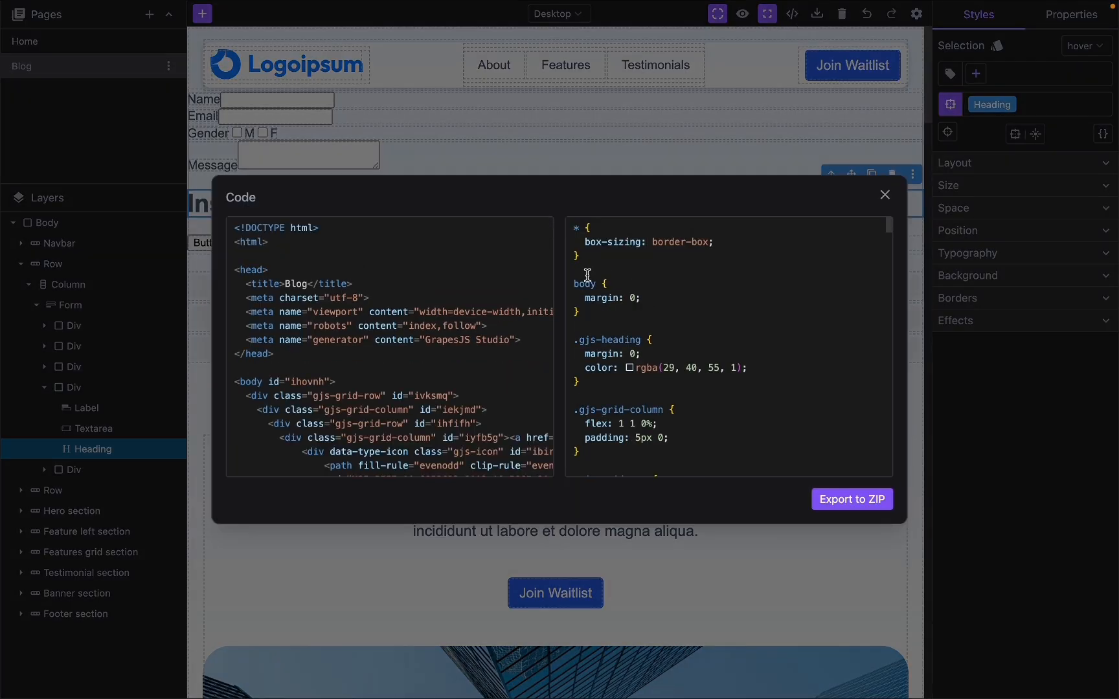
scroll(493, 338, "down", 15)
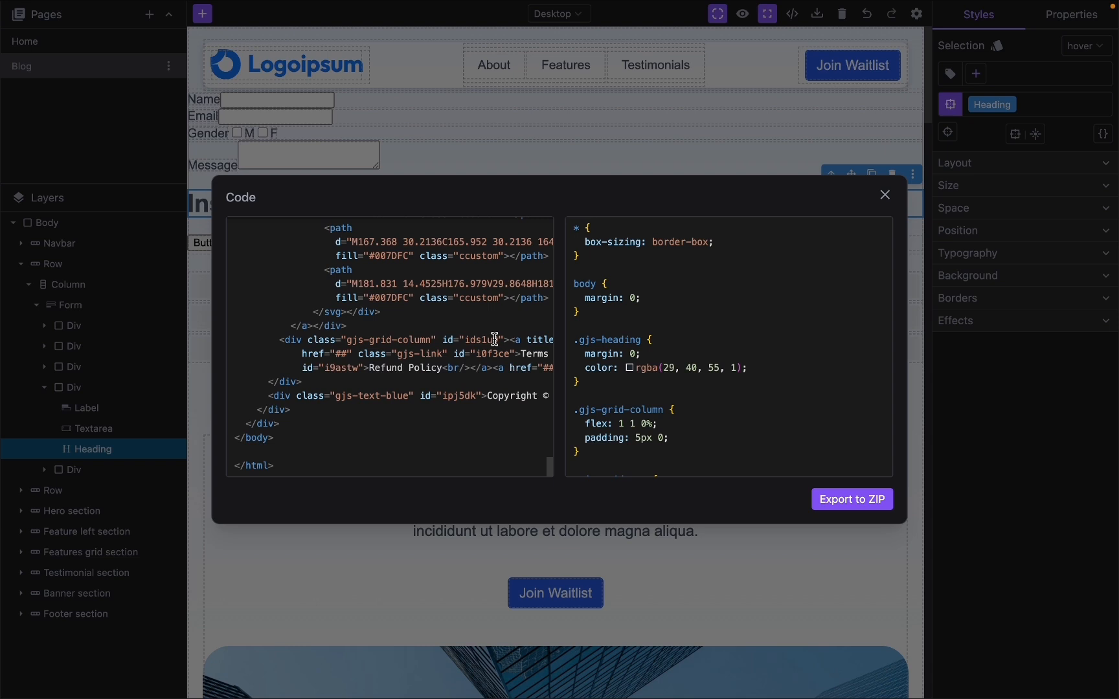
key("ctrl+a")
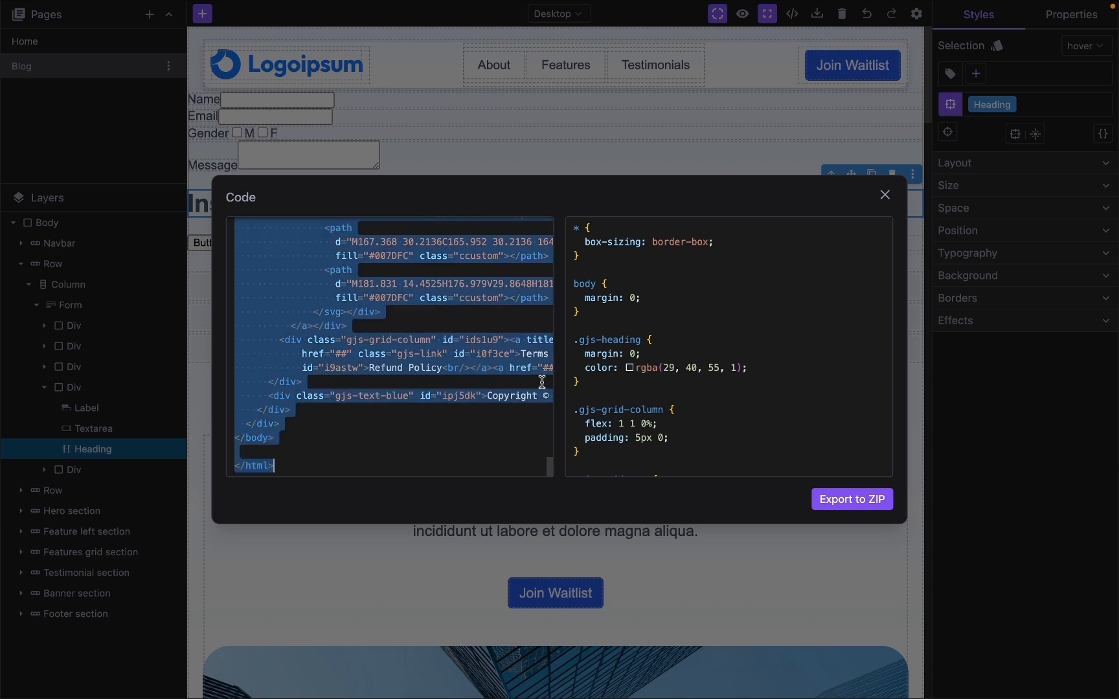
left_click(772, 19)
left_click(768, 17)
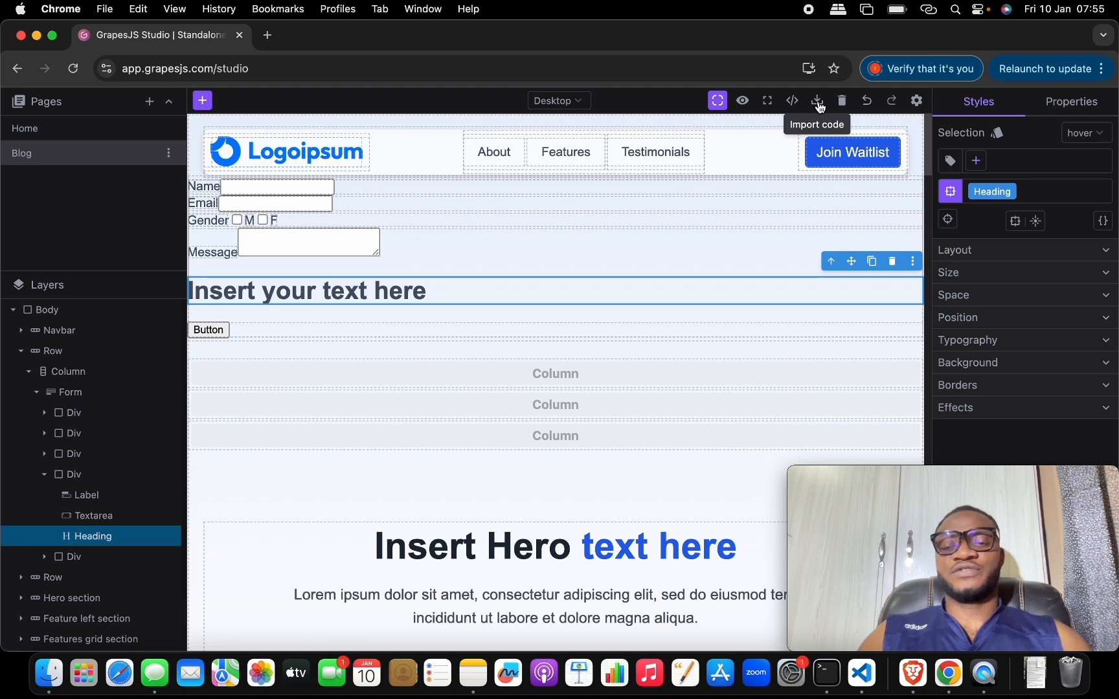
Step: Open the code import dialog, clear all its existing code, and close it without importing
left_click(818, 103)
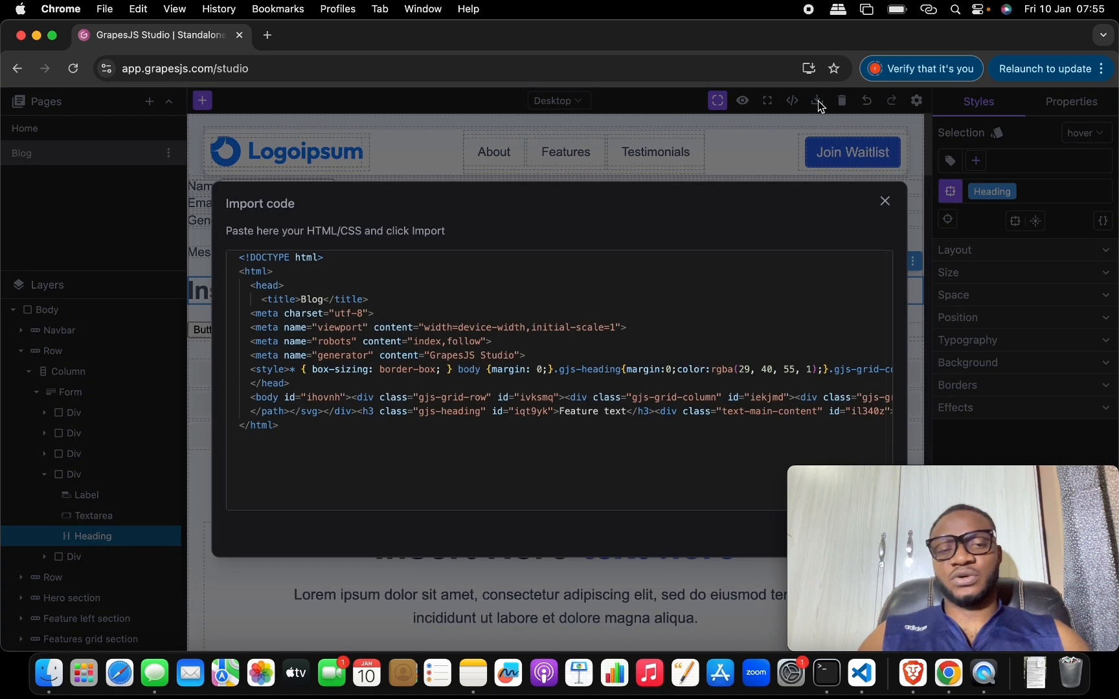
left_click(599, 292)
key("super+a")
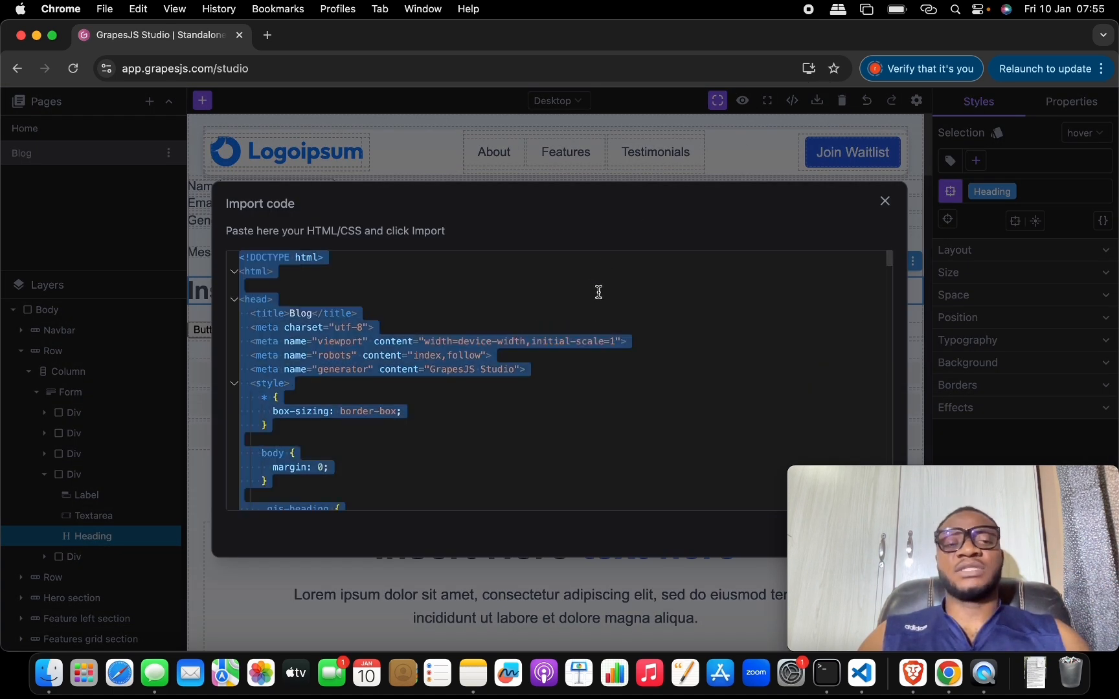
key("BackSpace")
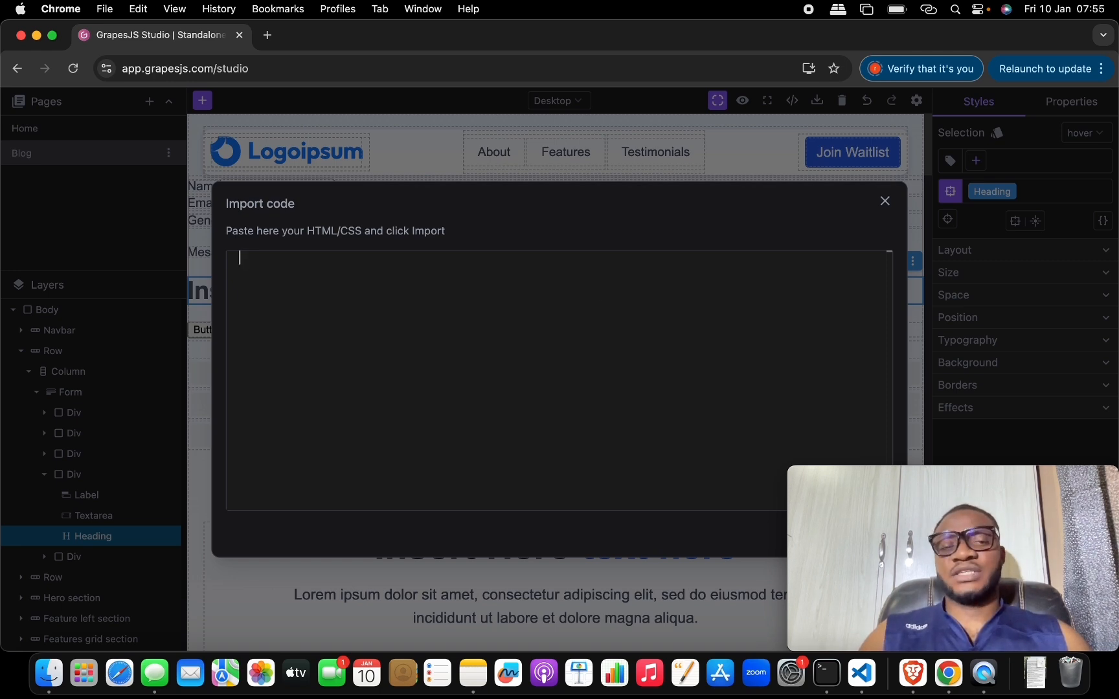
left_click(885, 201)
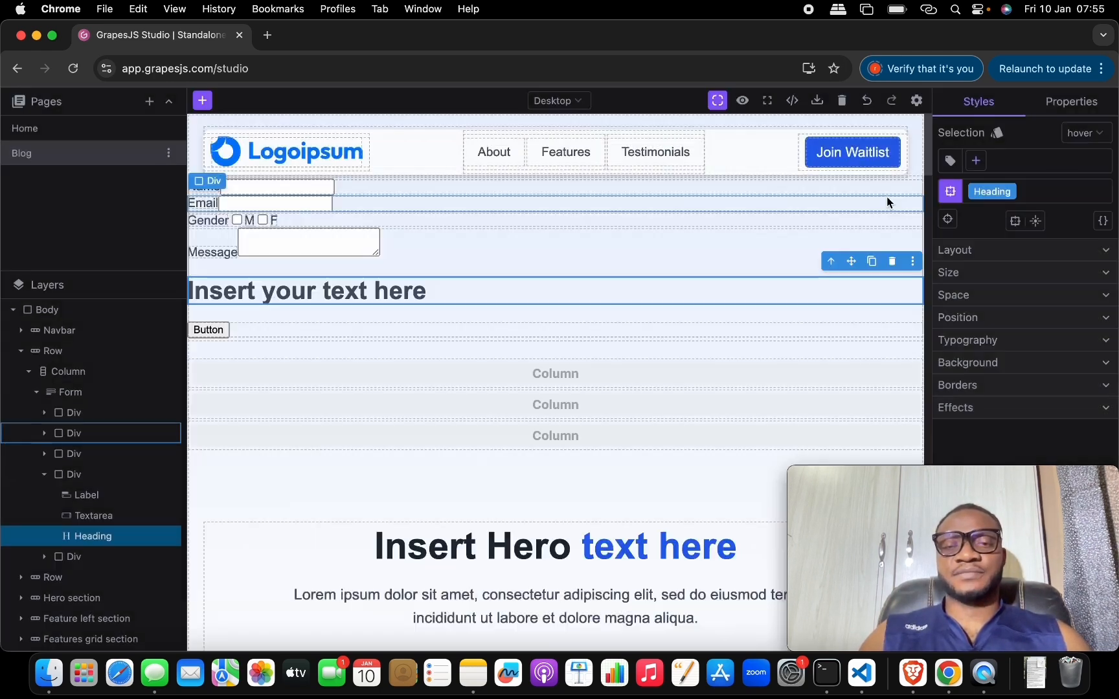
Step: Clear the entire canvas of the Blog page and undo the clearing
left_click(842, 101)
left_click(653, 398)
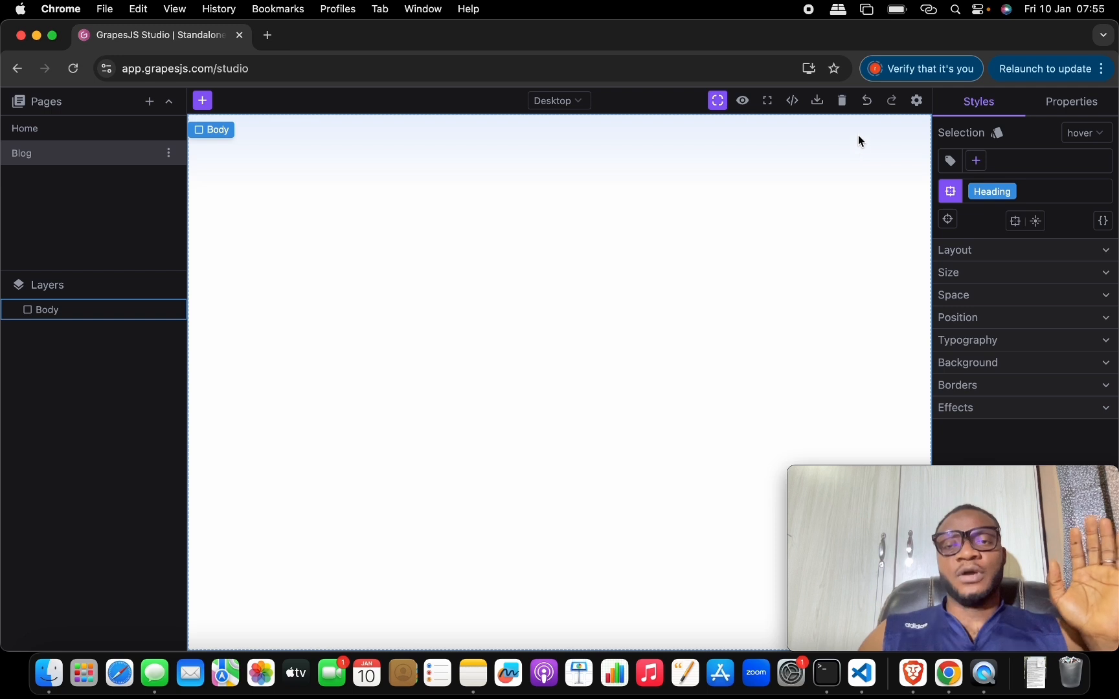
left_click(865, 104)
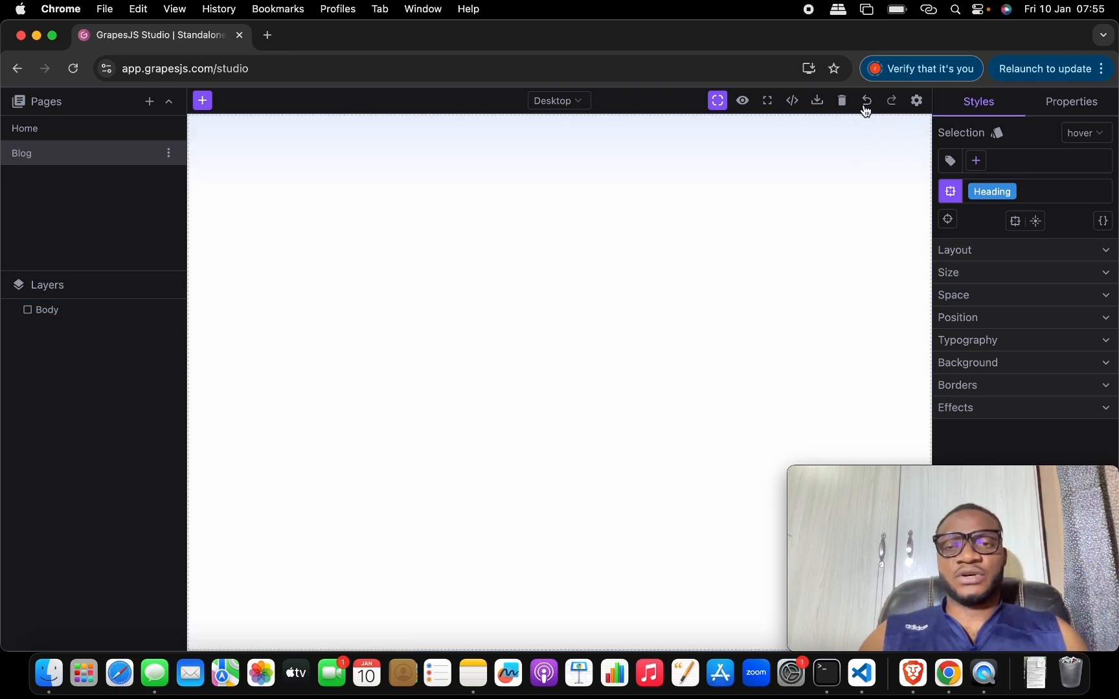
left_click(866, 102)
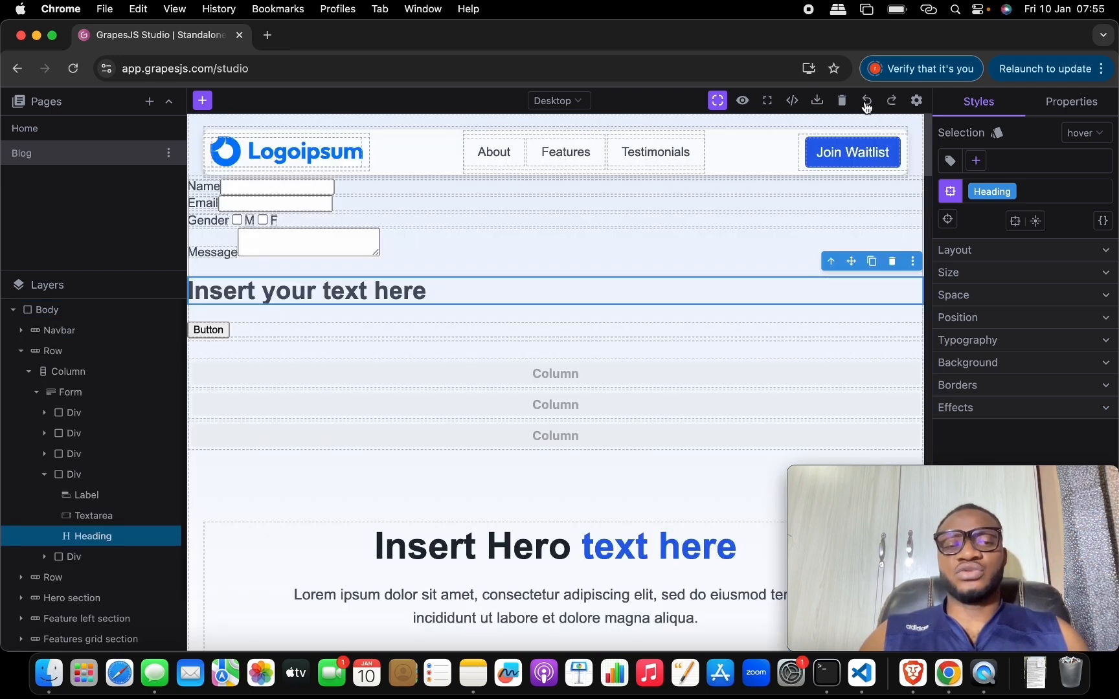
Step: Look at the project settings options, request installing the studio as an app, and cancel the installation
left_click(917, 101)
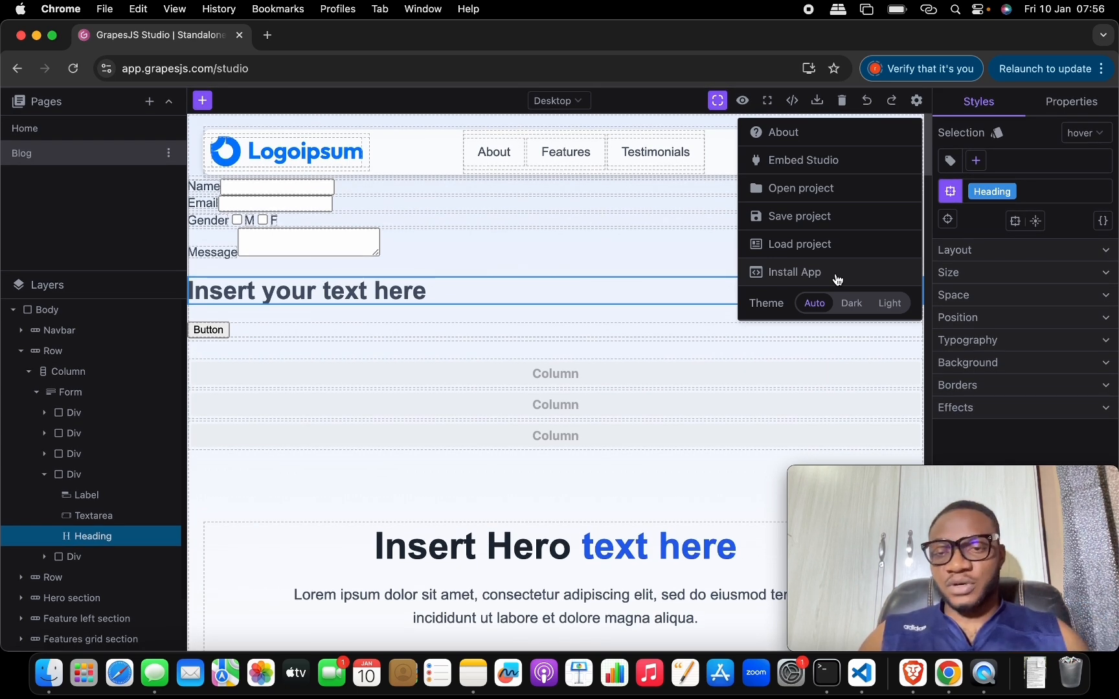
left_click(836, 275)
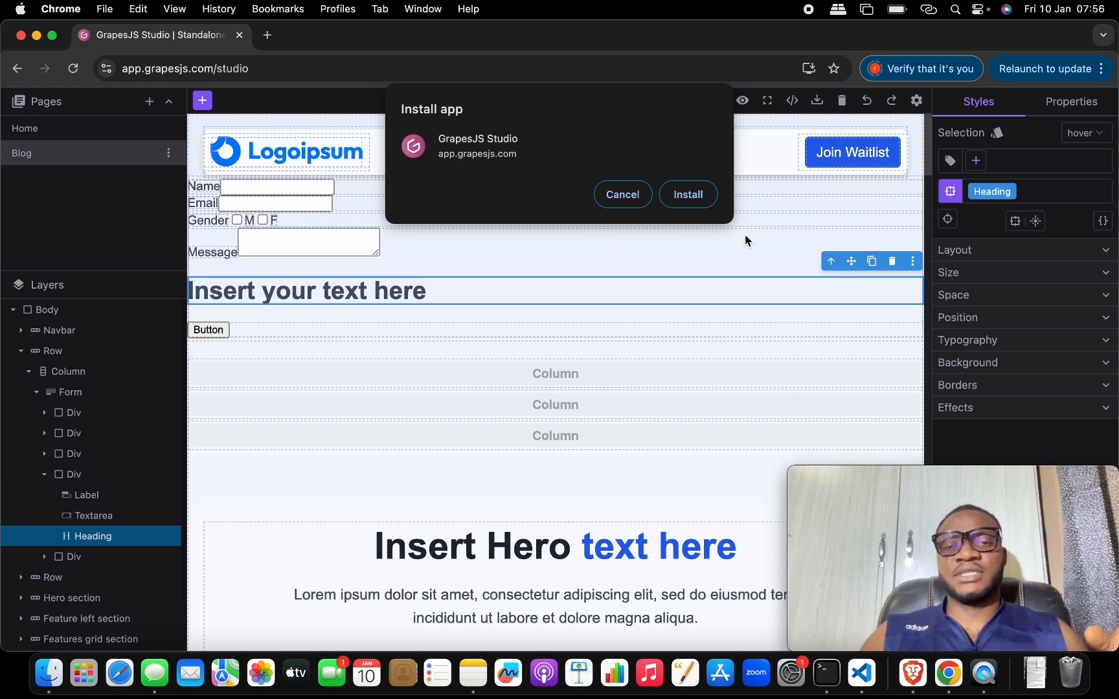
left_click(634, 205)
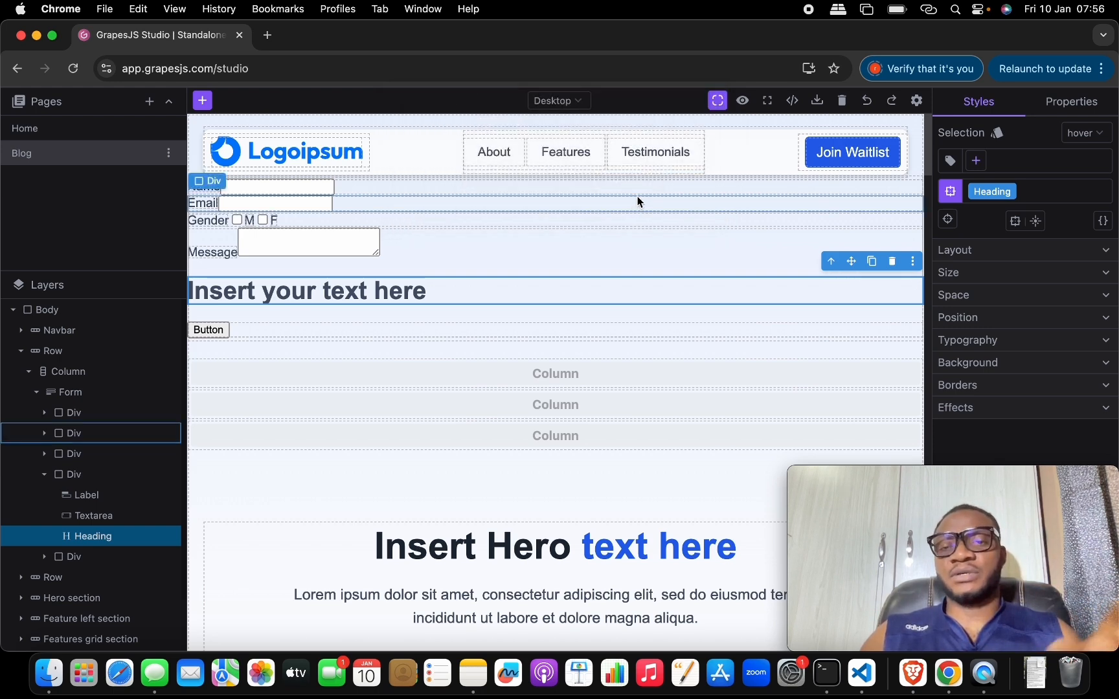
Step: Try the studio's Light and Dark themes, return the theme to Auto, and close the settings
left_click(916, 100)
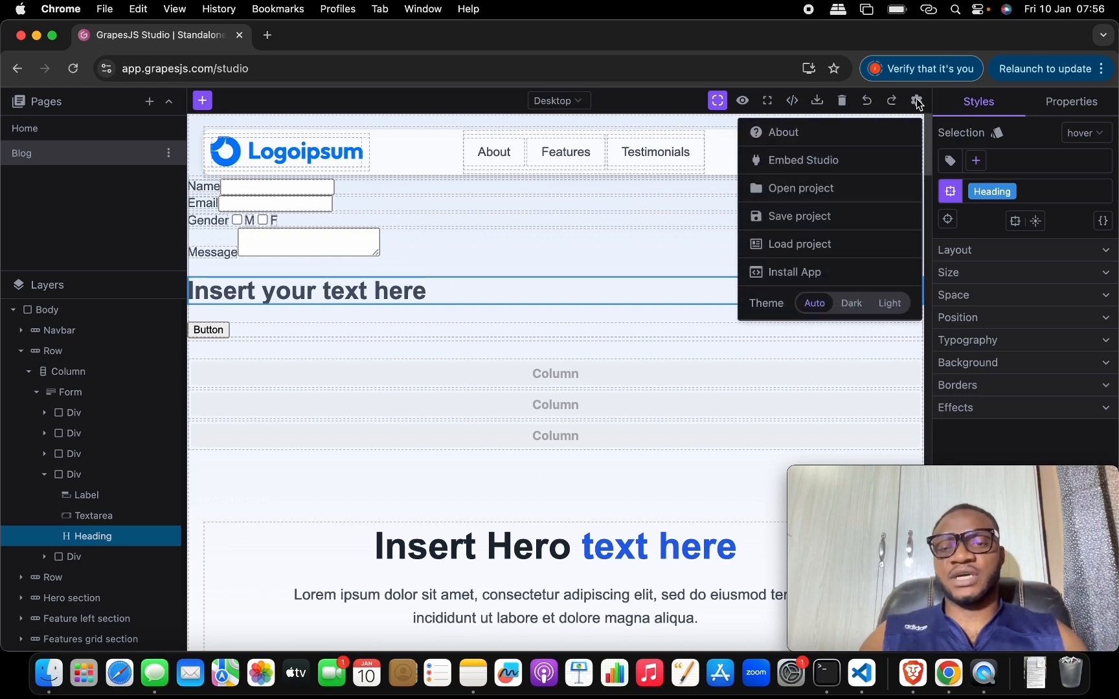
left_click(888, 303)
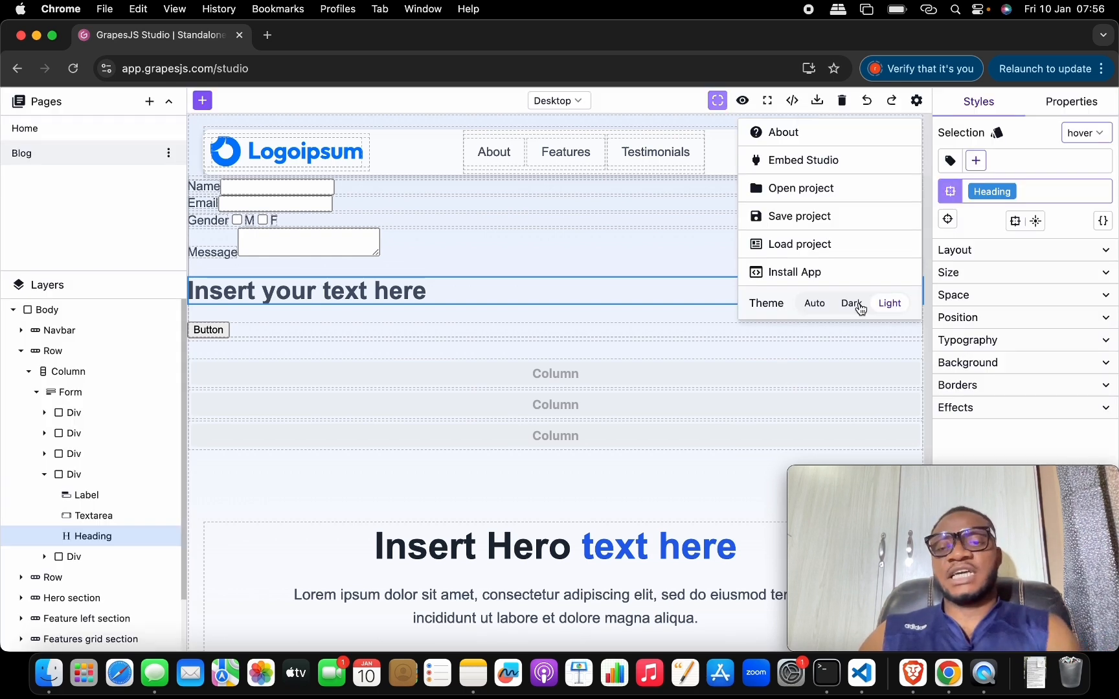
left_click(853, 303)
left_click(817, 306)
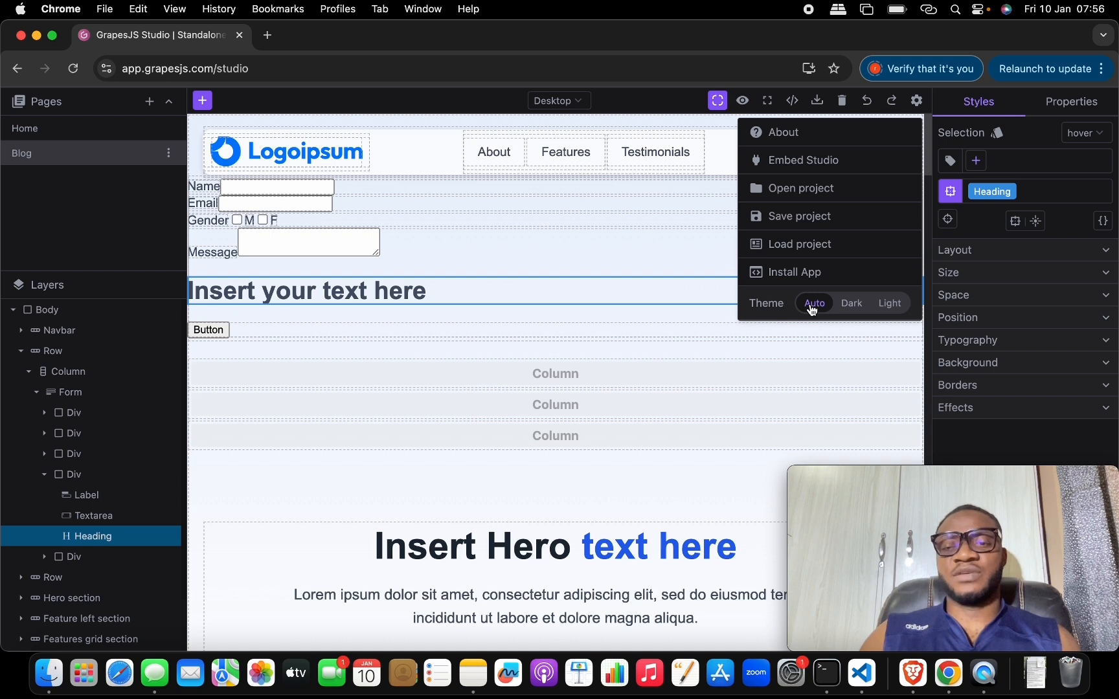
left_click(991, 110)
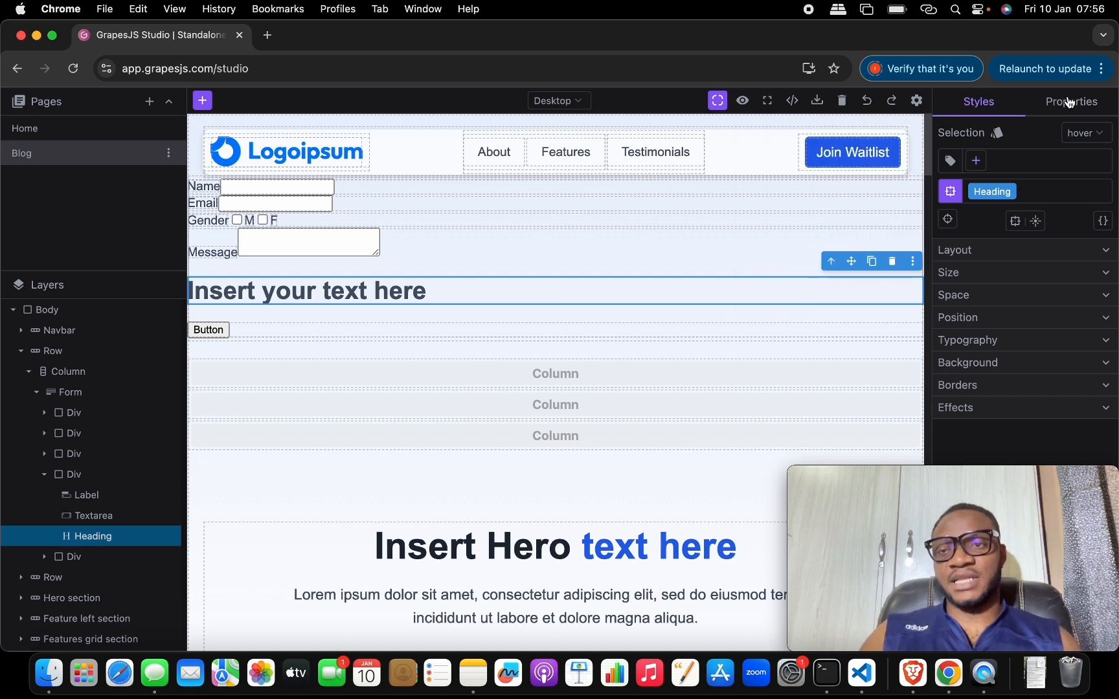
Step: Select the row containing the form and give its hover state a dark red background color of rgba(155, 11, 11, 1)
left_click(1068, 104)
left_click(979, 101)
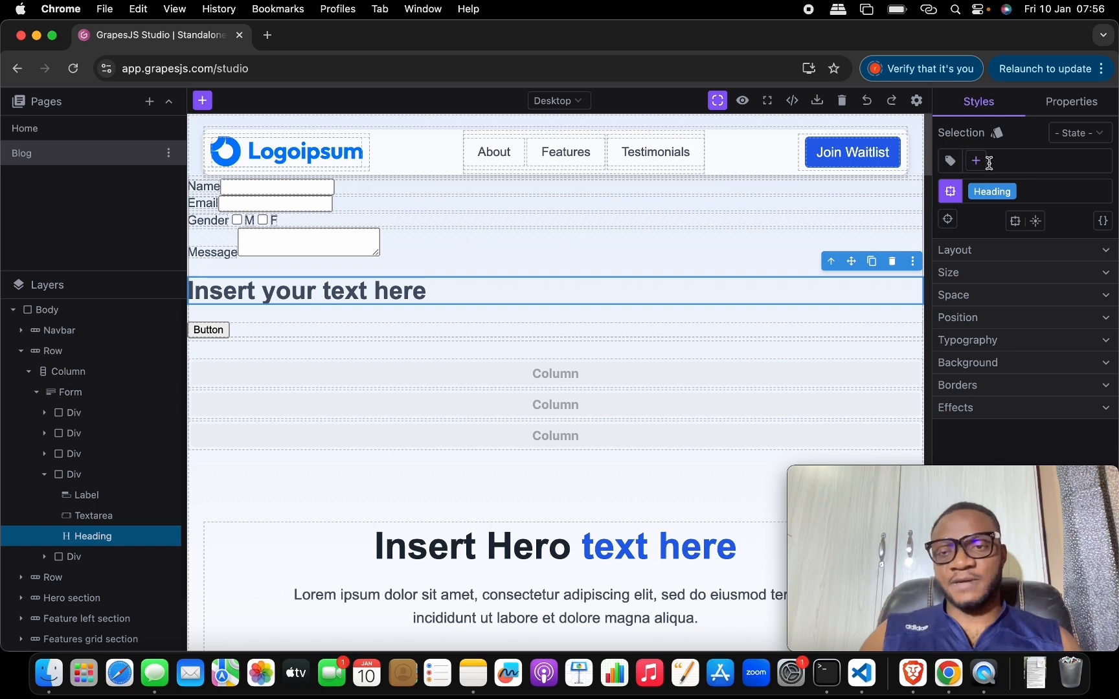
left_click(98, 351)
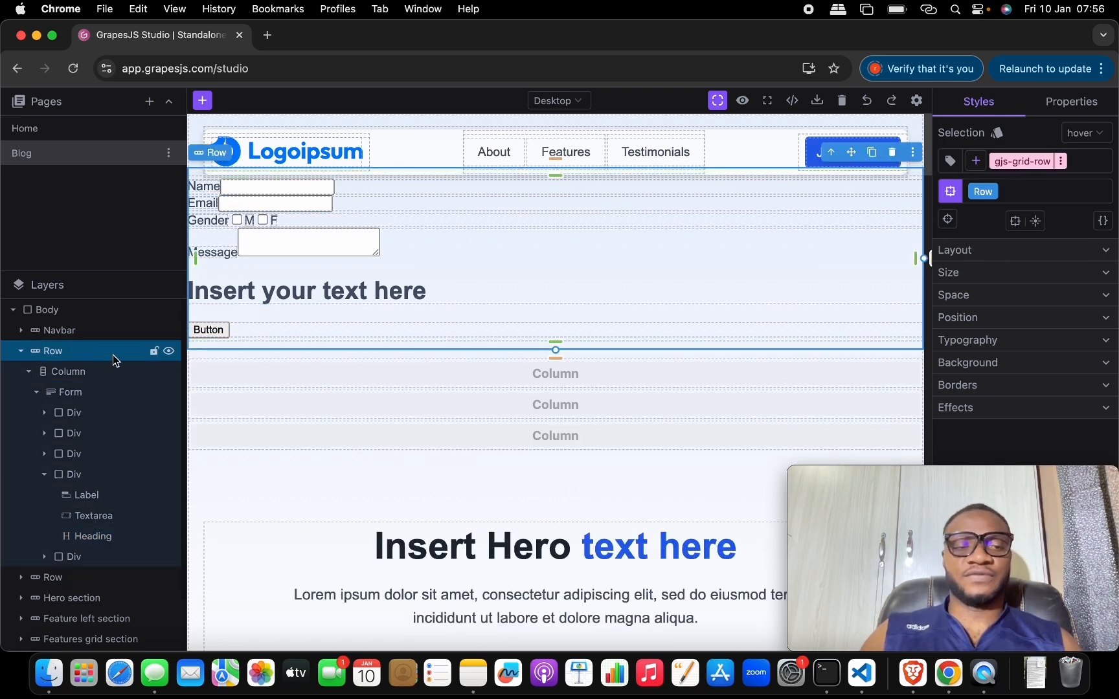
left_click(1039, 254)
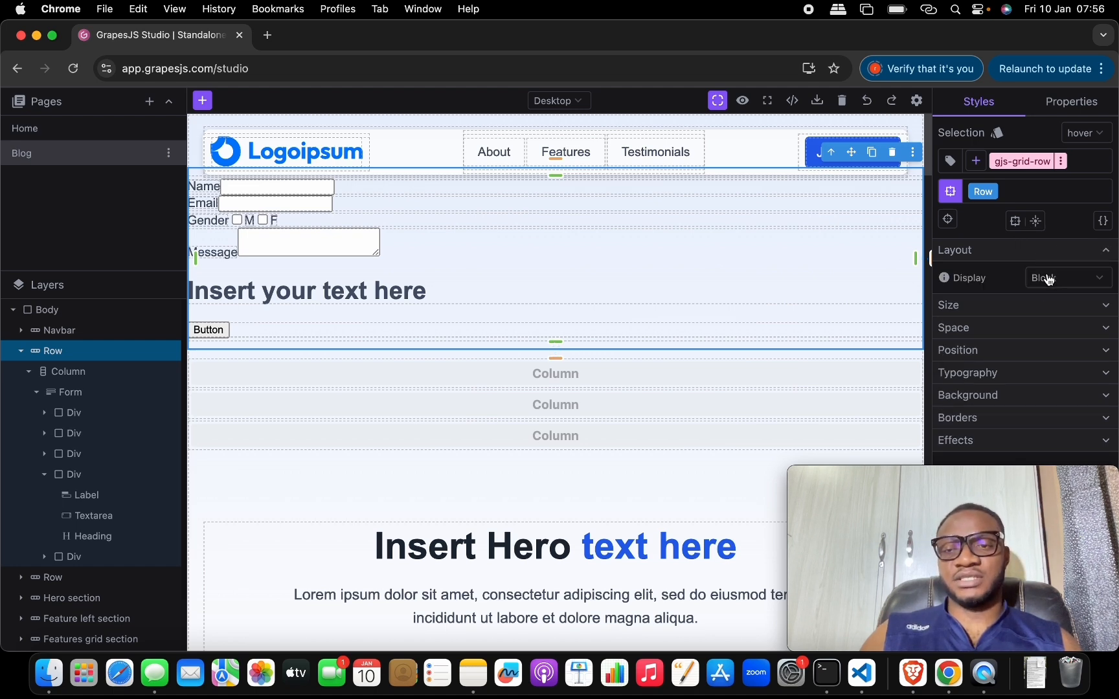
scroll(1048, 279, "down", 1)
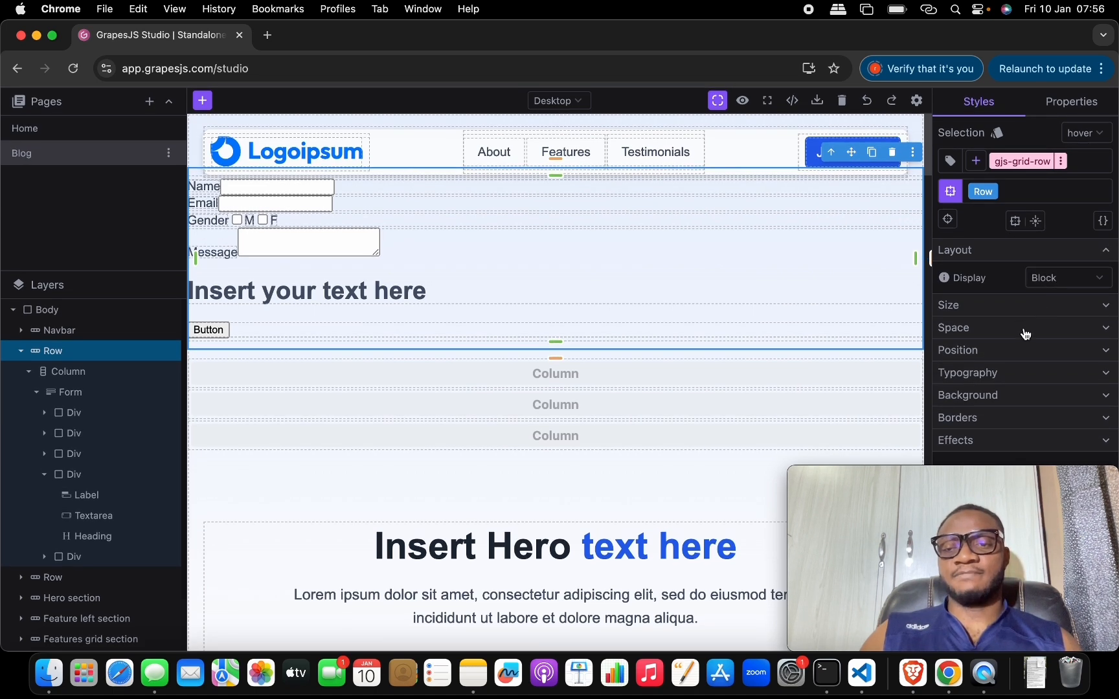
left_click(1022, 396)
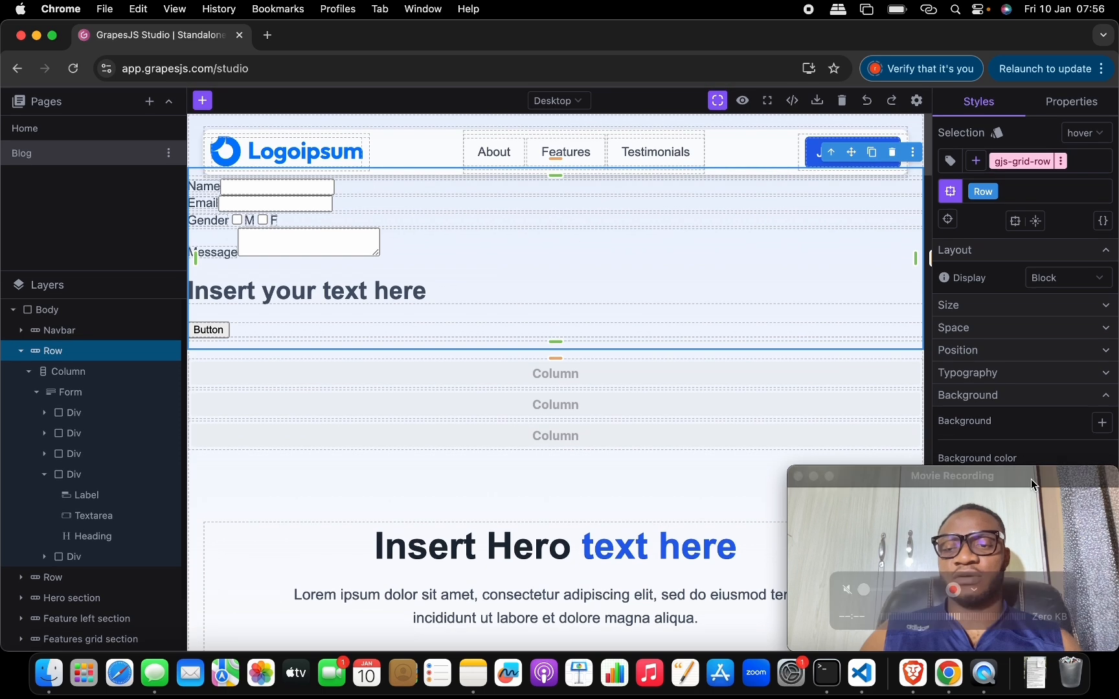
left_click_drag(1028, 484, 460, 482)
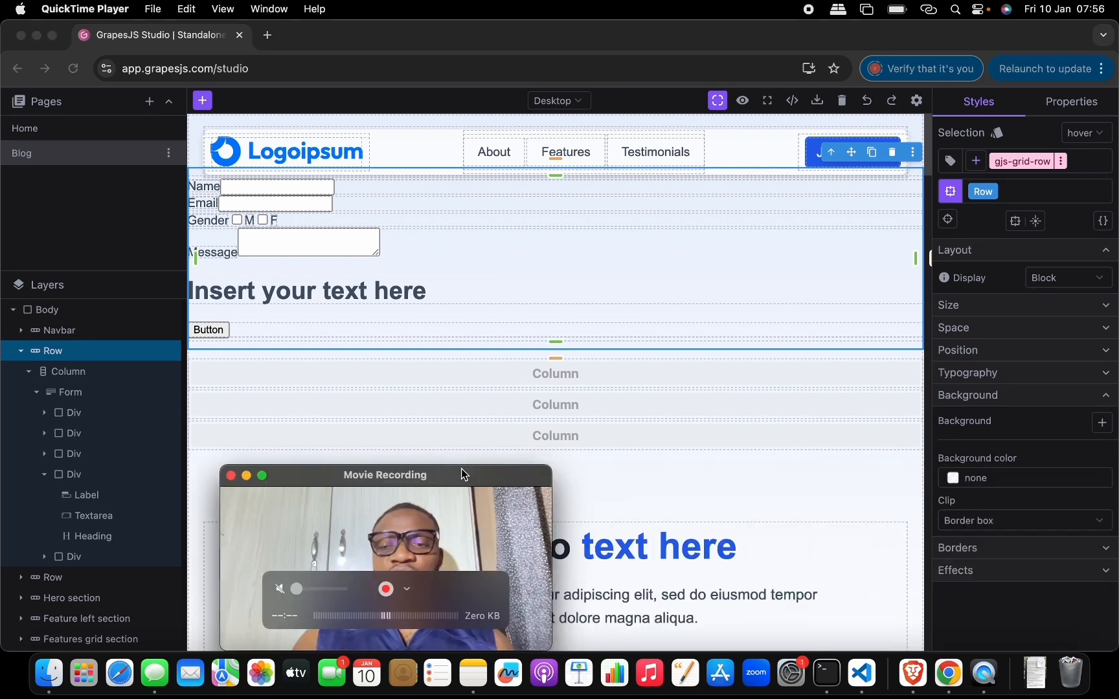
left_click(967, 478)
left_click(953, 479)
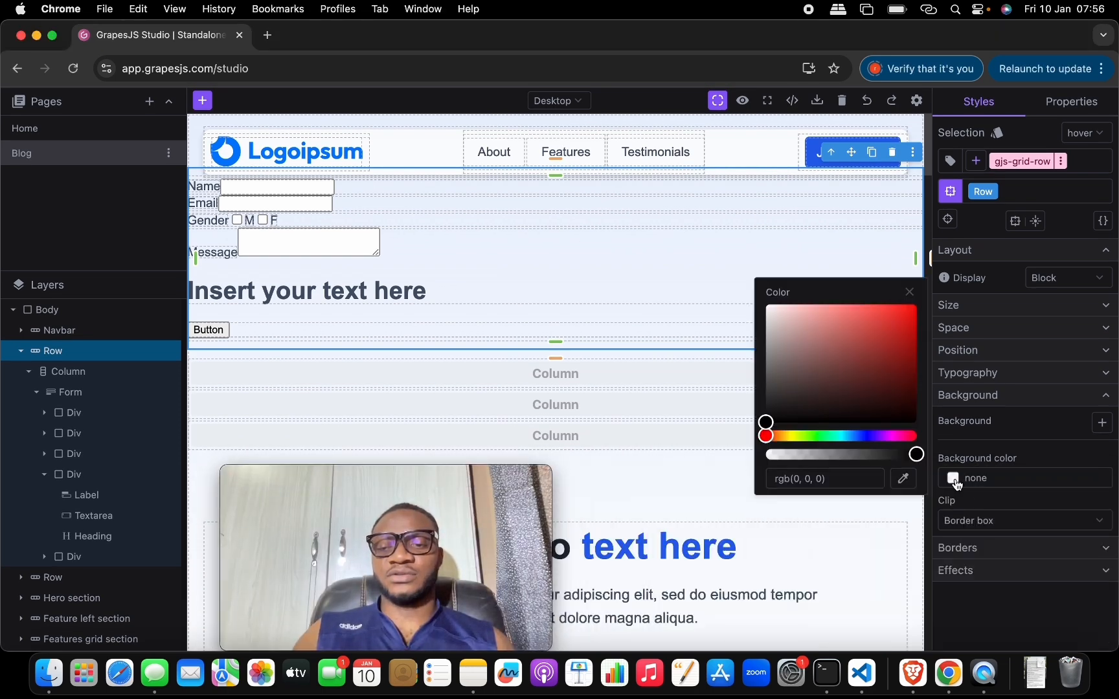
left_click(906, 351)
left_click(896, 242)
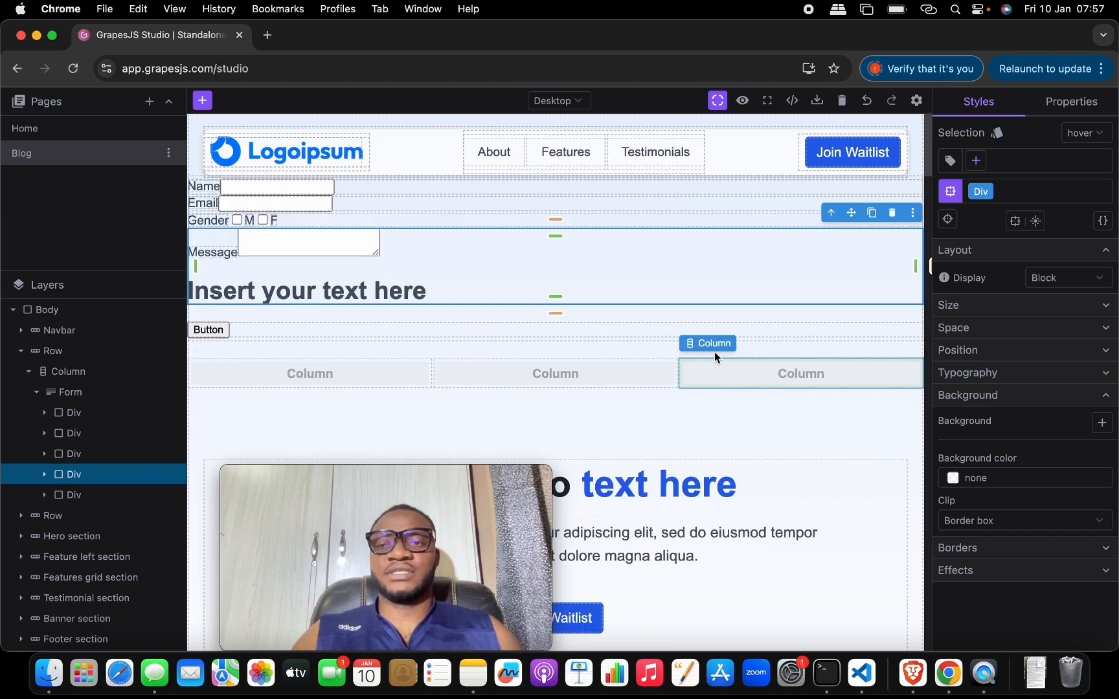
Step: Compare the form row's look on the canvas with the style state set to default and back to hover
left_click(1087, 133)
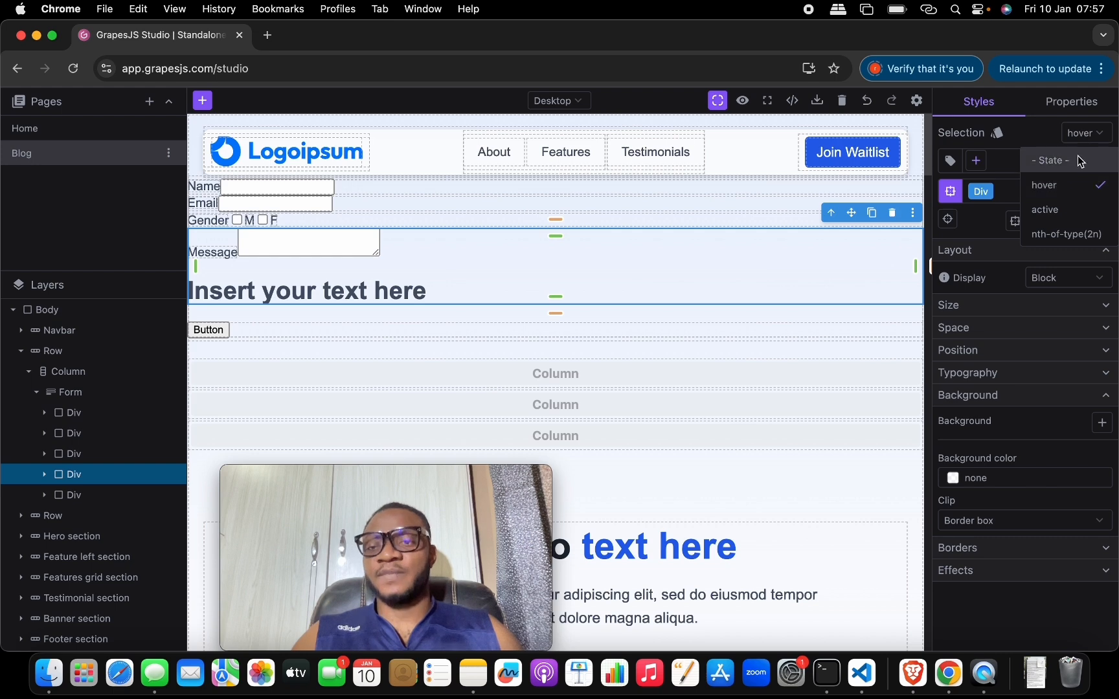
left_click(1078, 161)
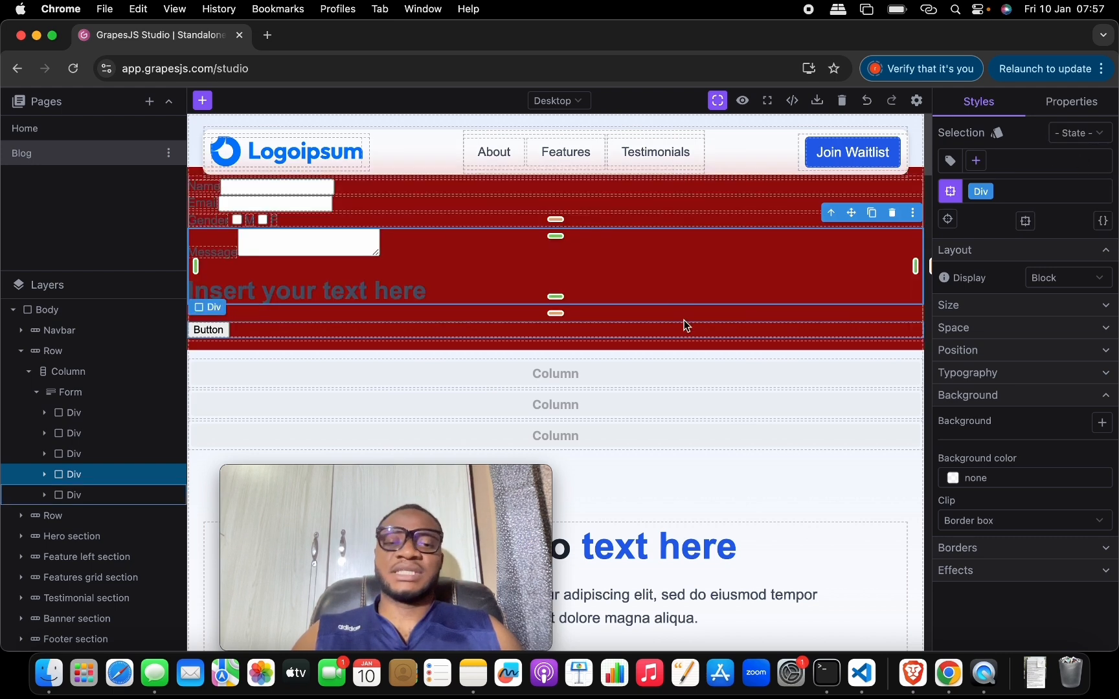
left_click(1083, 131)
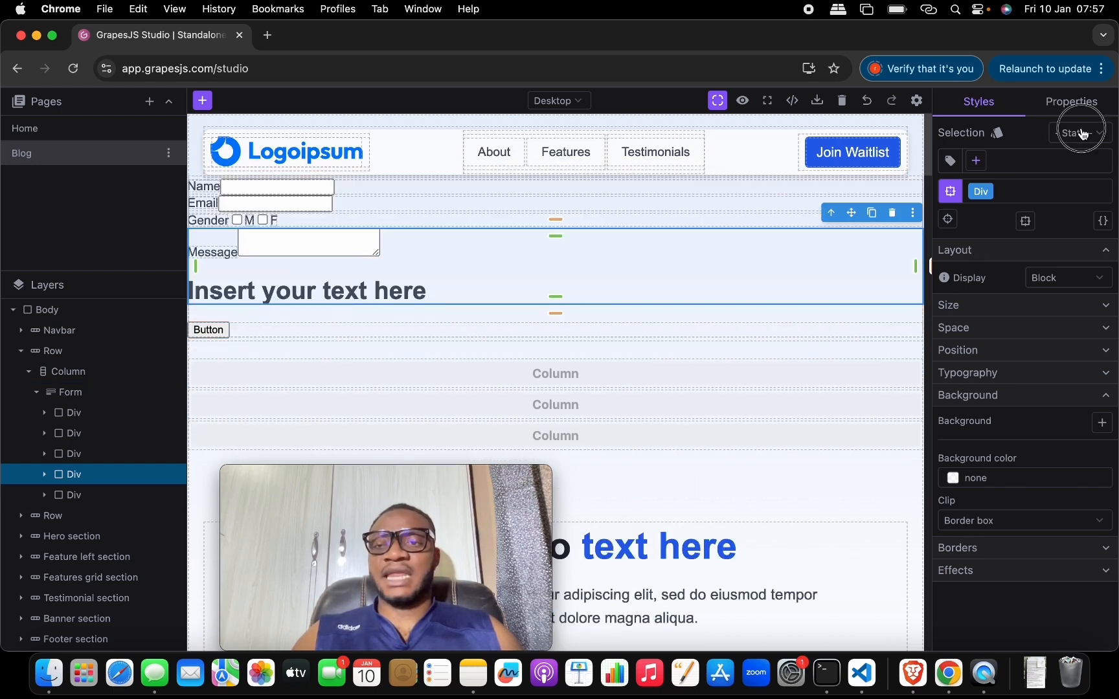
left_click(1059, 169)
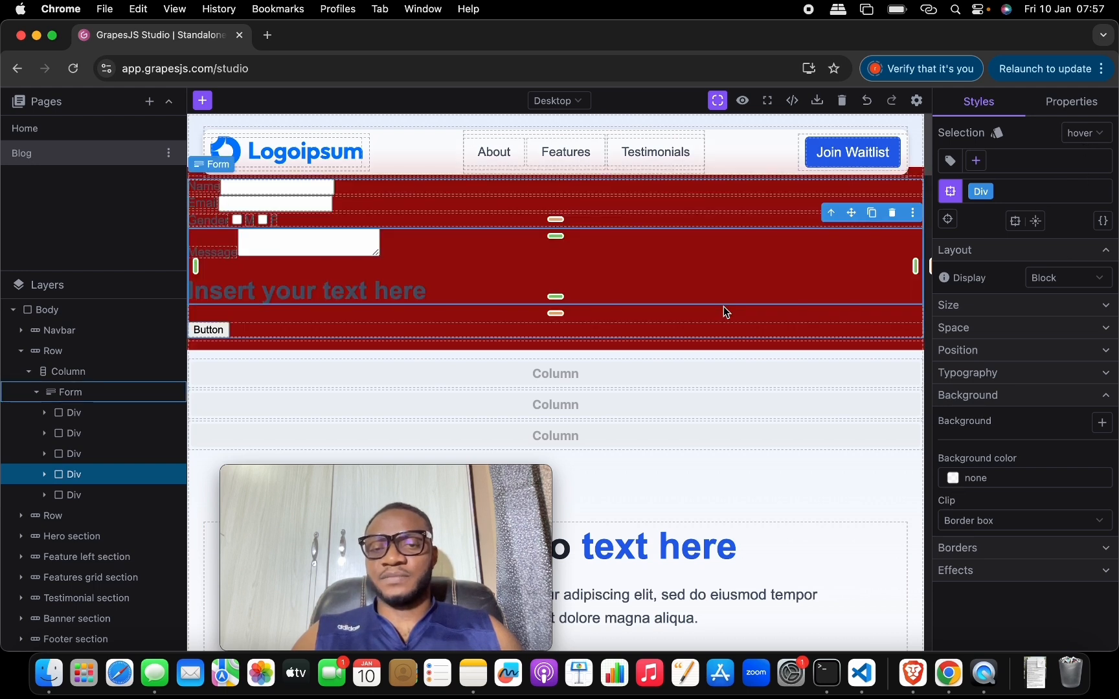
Step: Fade the form row's hover background color to rgba(156, 11, 11, 0.02) and return the style state to default
left_click(723, 305)
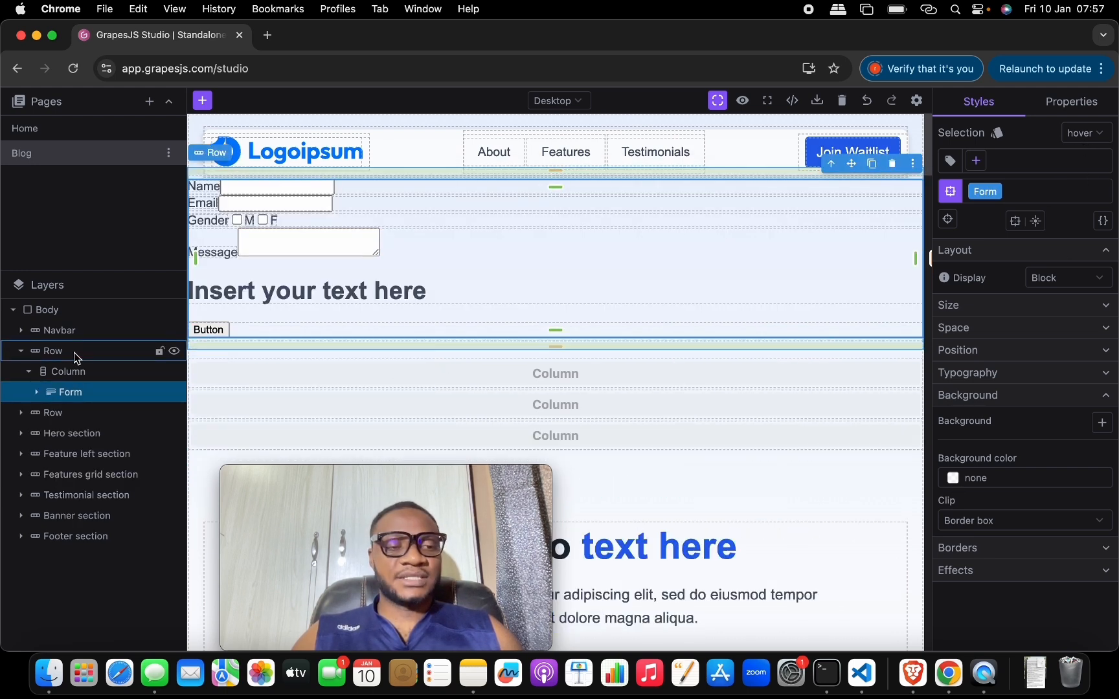
left_click(73, 351)
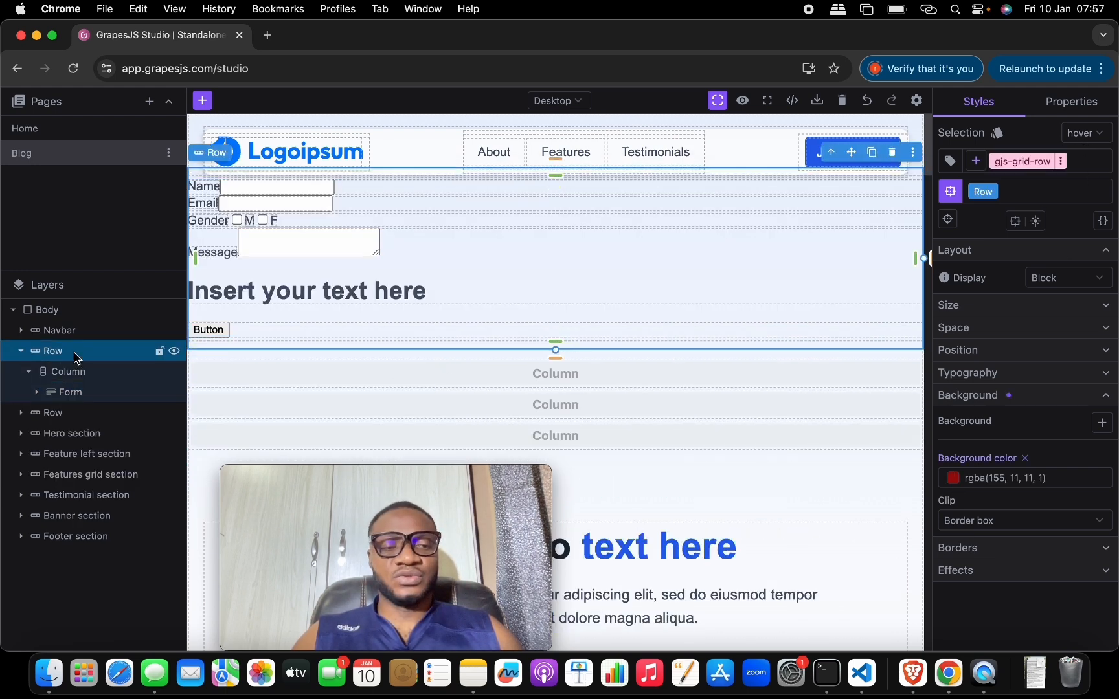
left_click(954, 479)
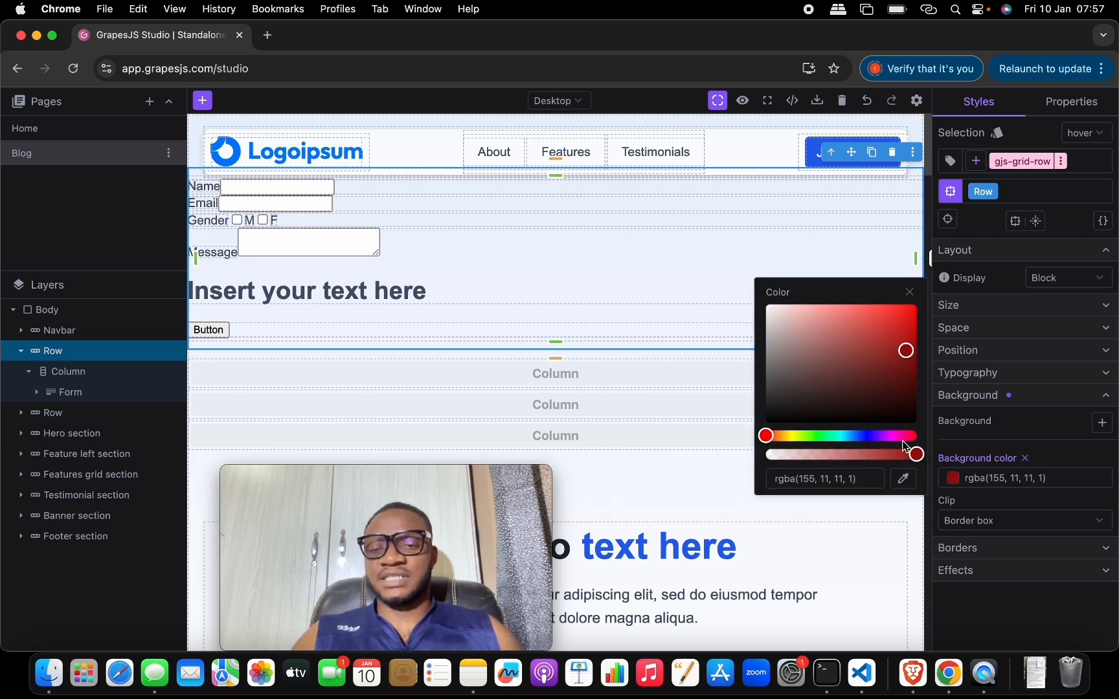
left_click(769, 454)
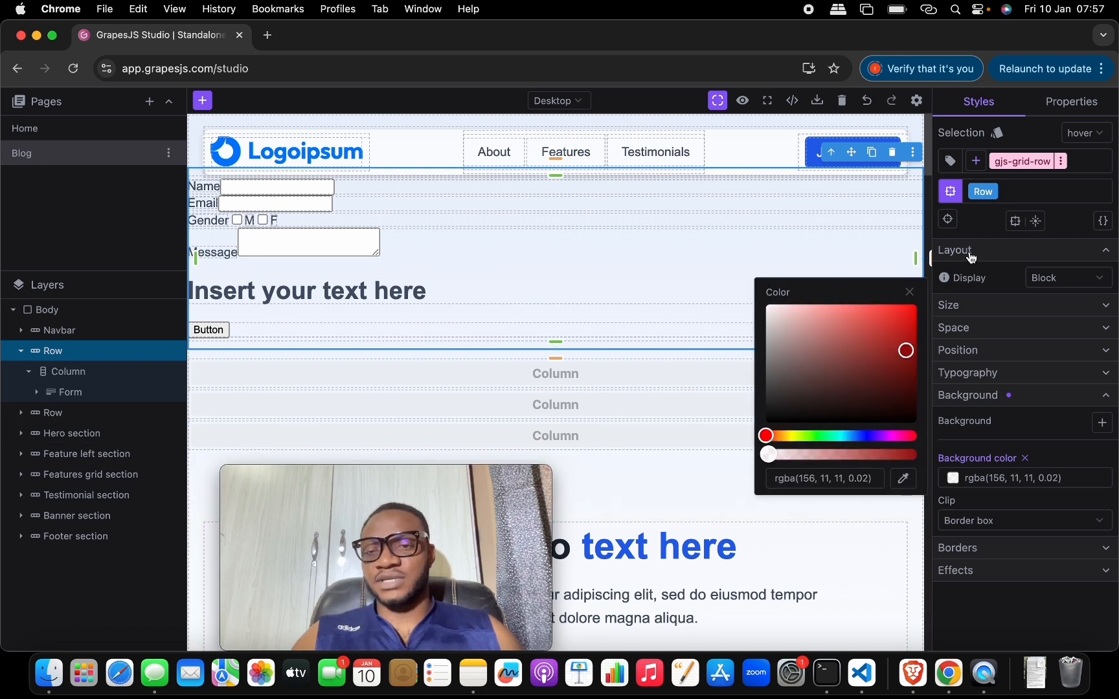
left_click(744, 232)
left_click(1078, 134)
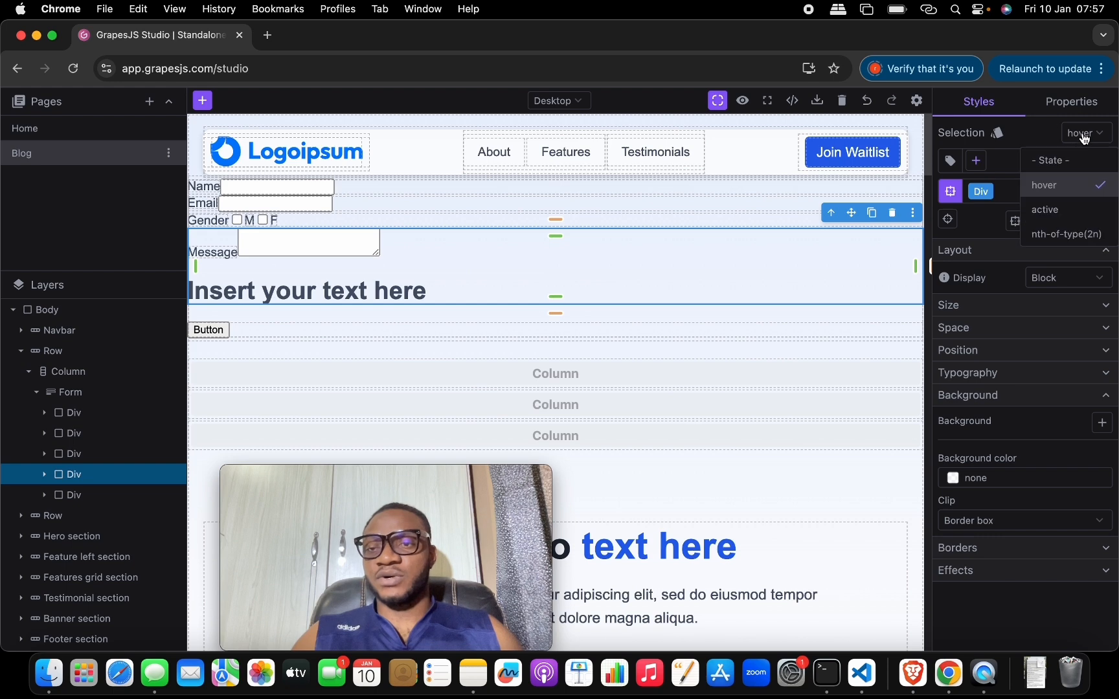
left_click(1072, 167)
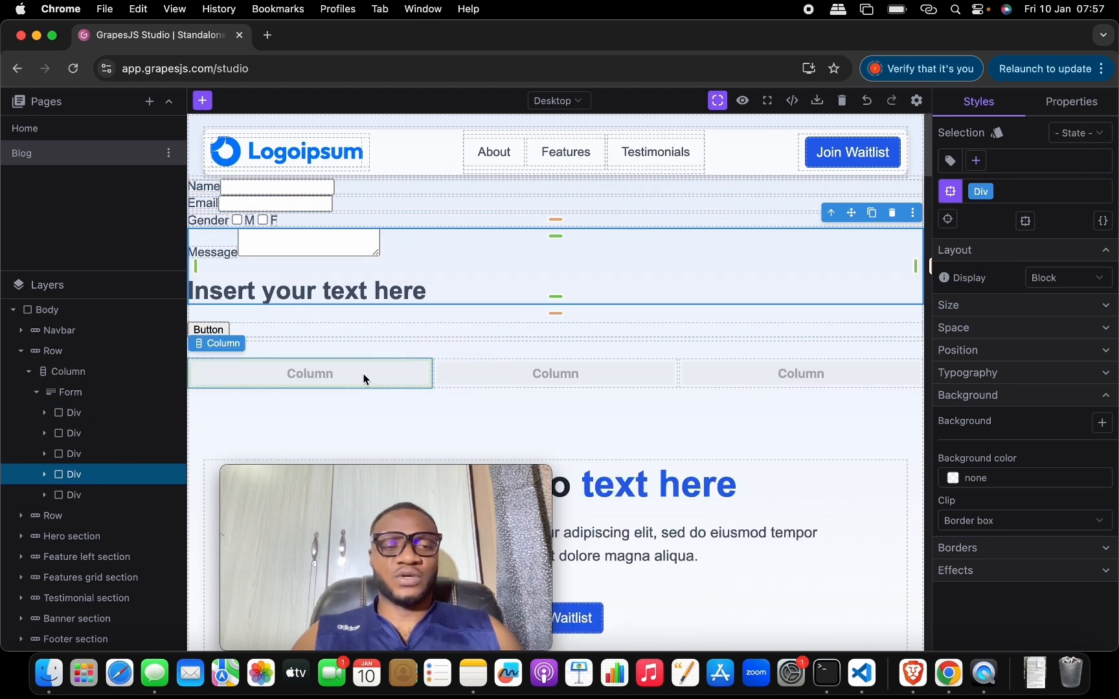
Step: Select the row with the three columns and clear the Direction and Display values of its hover state
left_click(330, 372)
left_click(145, 372)
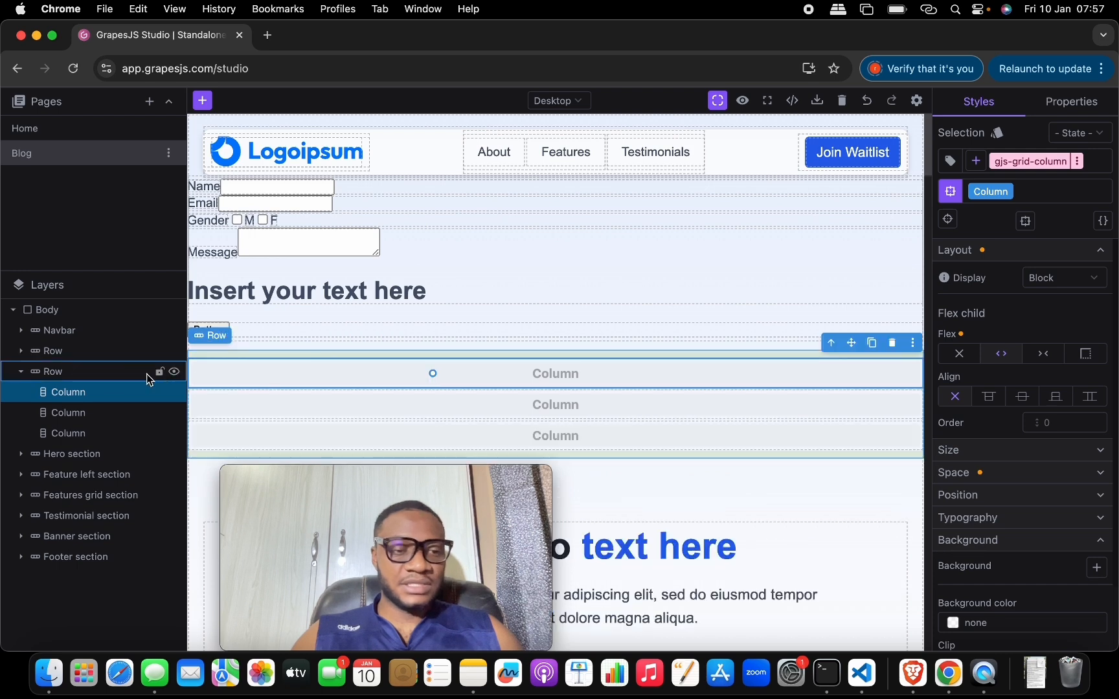
left_click(1076, 144)
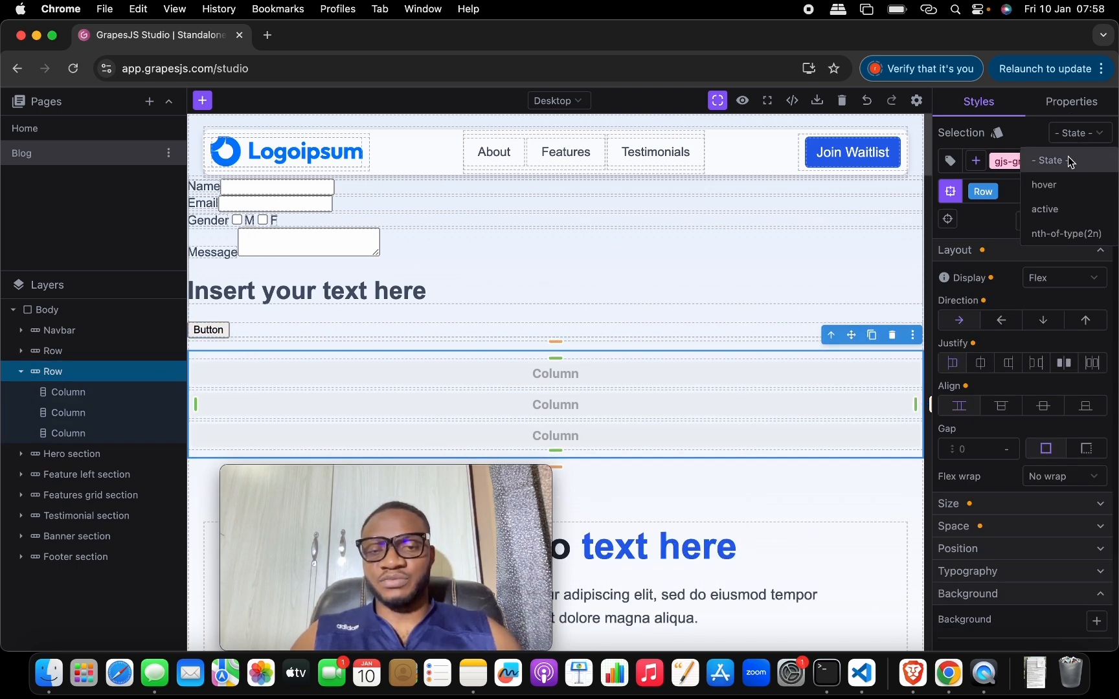
left_click(1068, 186)
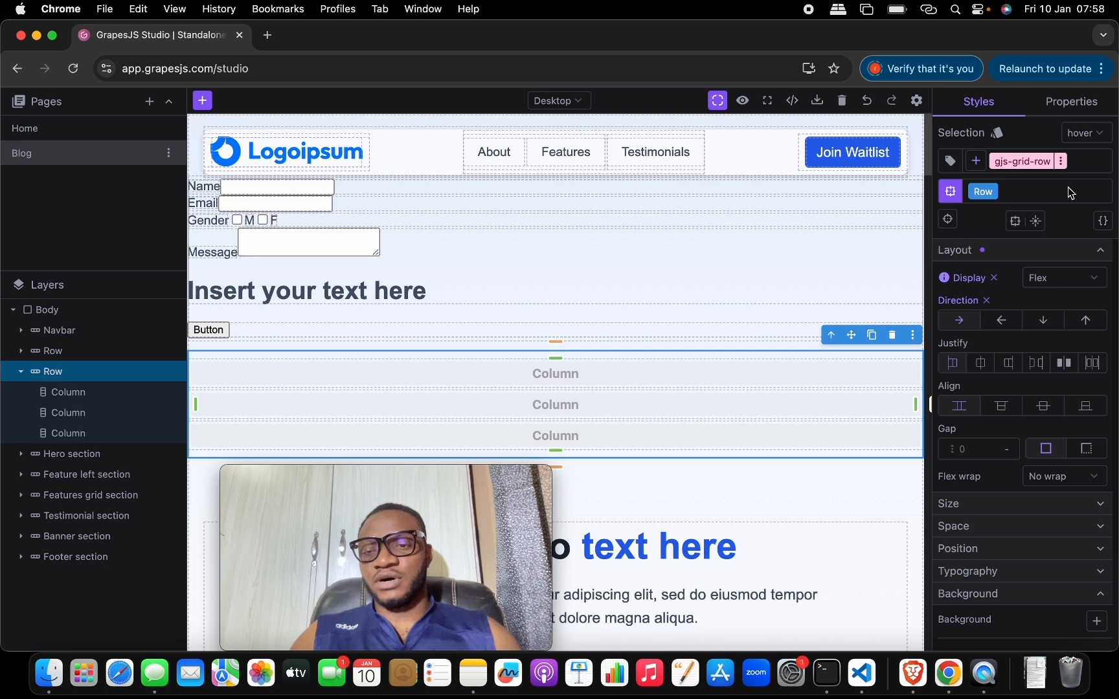
left_click(987, 301)
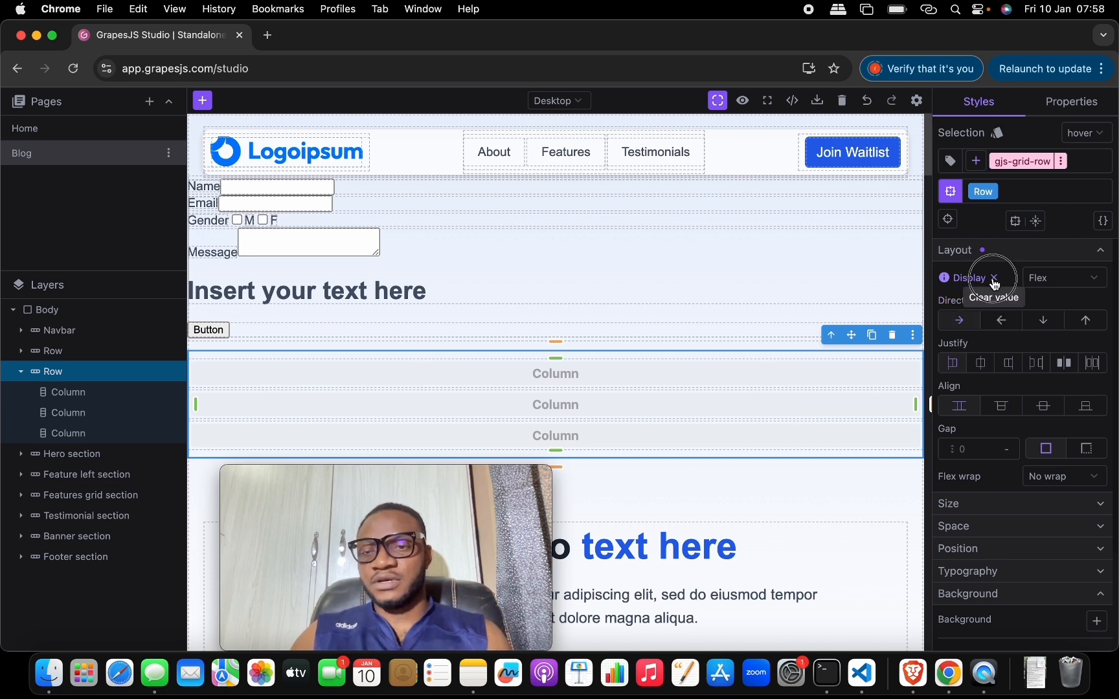
left_click(994, 278)
Step: Return the three-column row to its default state, try the horizontal reversed flex direction, and set it to plain horizontal
left_click(1085, 133)
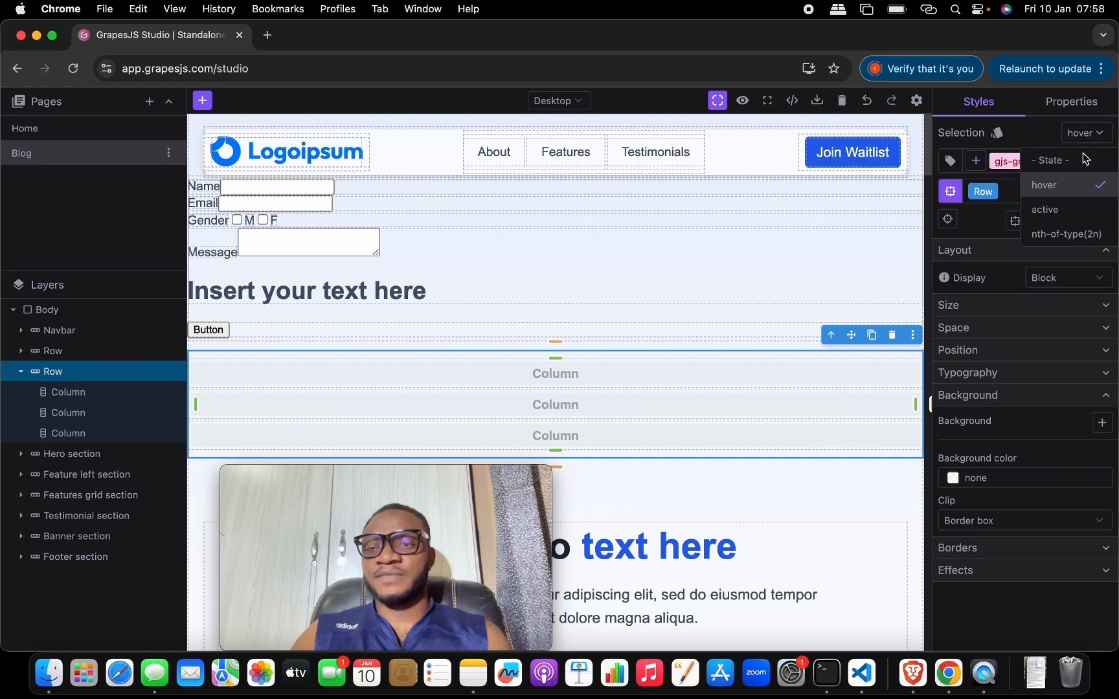
left_click(1074, 120)
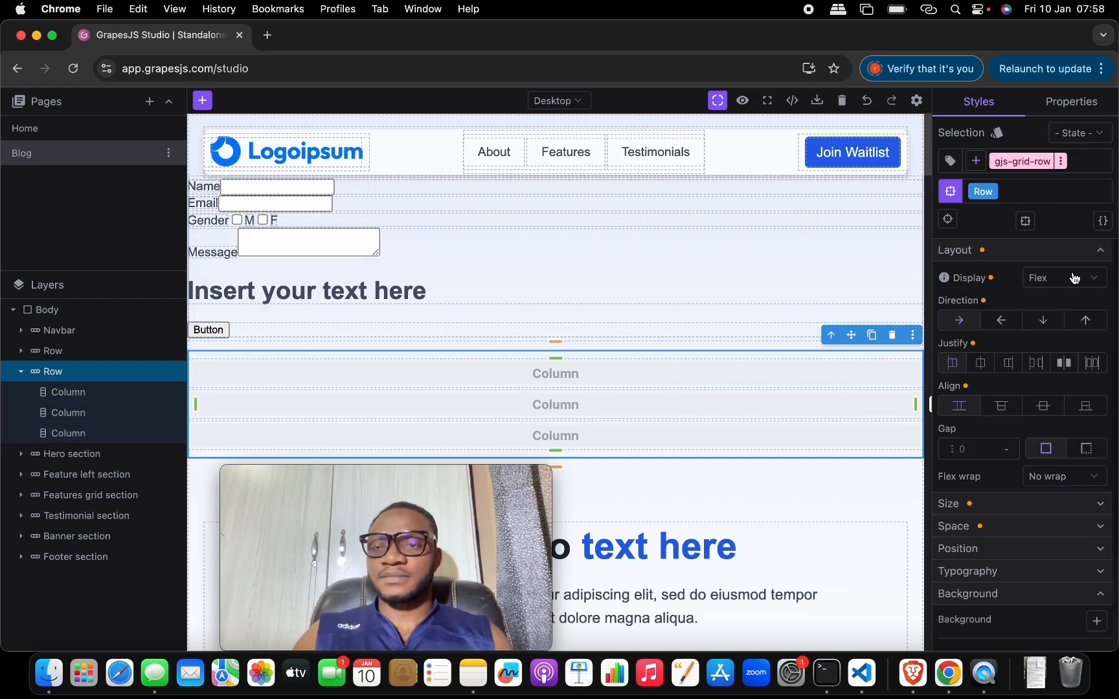
left_click(988, 327)
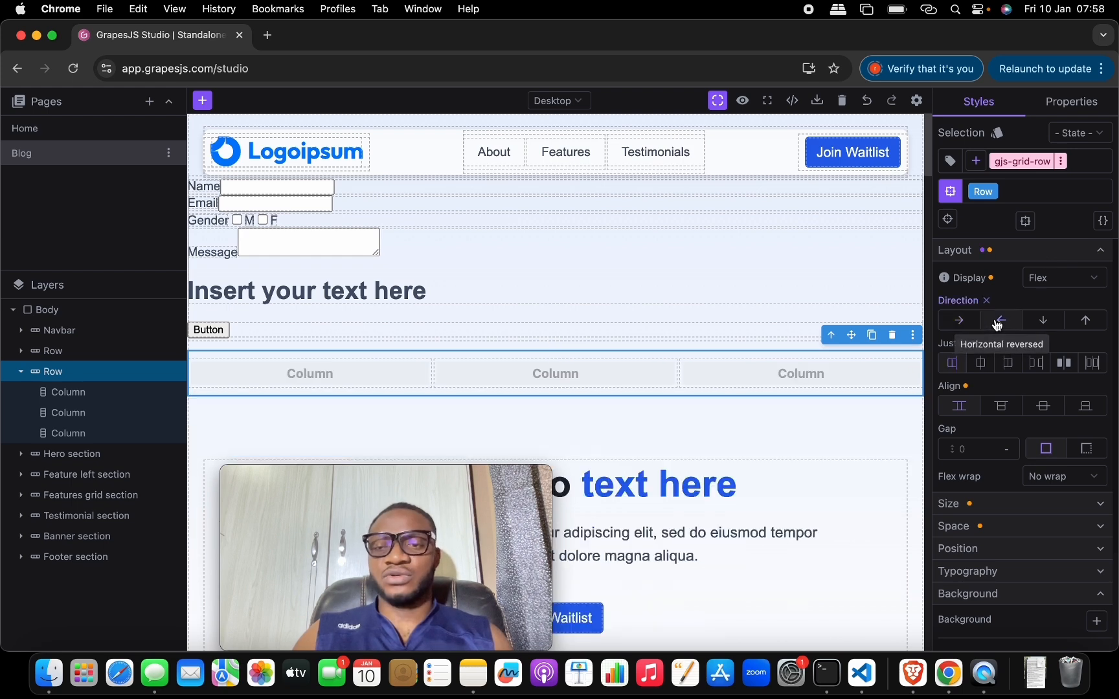
left_click(959, 324)
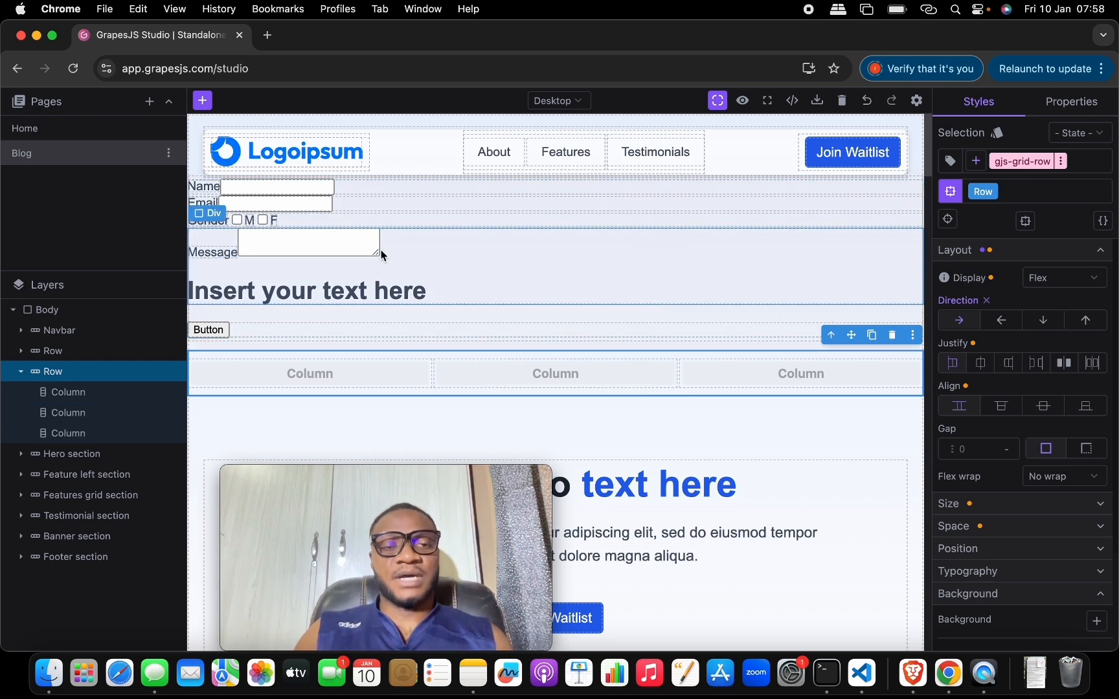
Step: Select the form and set its default-state background color to bright red, rgba(224, 11, 11, 1)
left_click(445, 224)
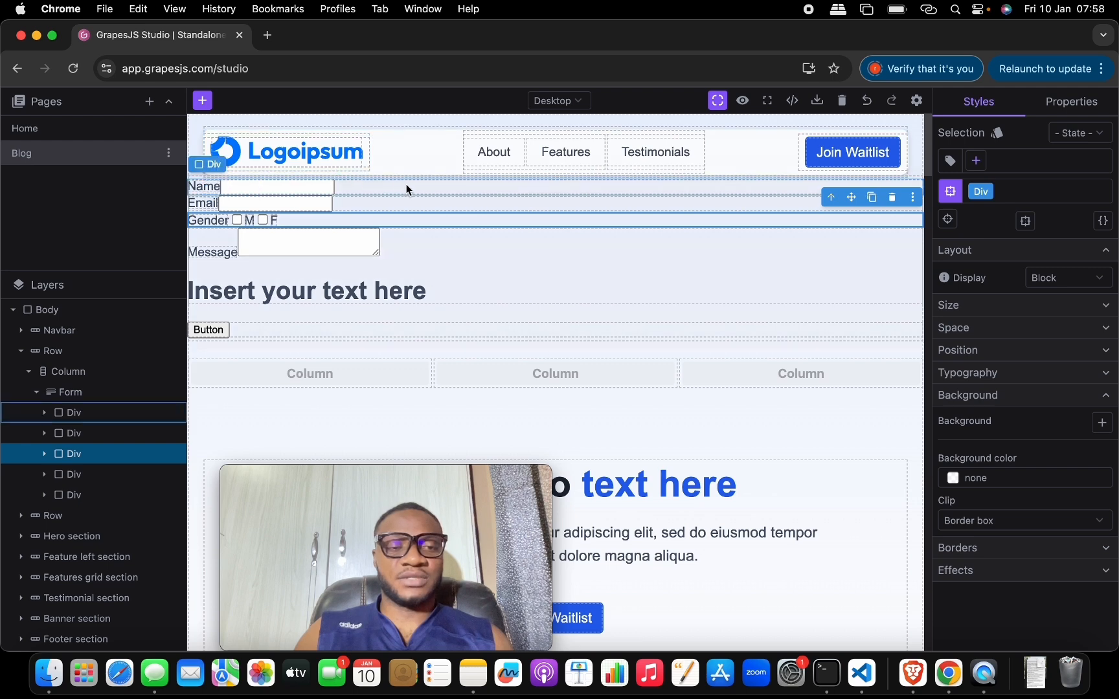
left_click(94, 393)
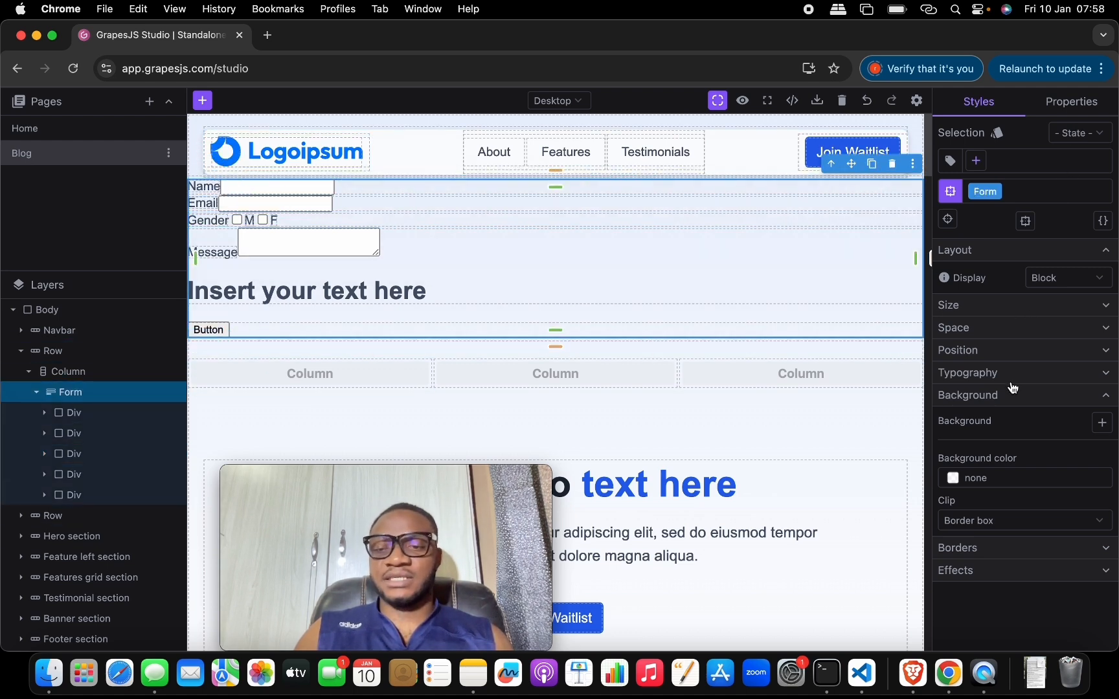
left_click(949, 479)
left_click(909, 338)
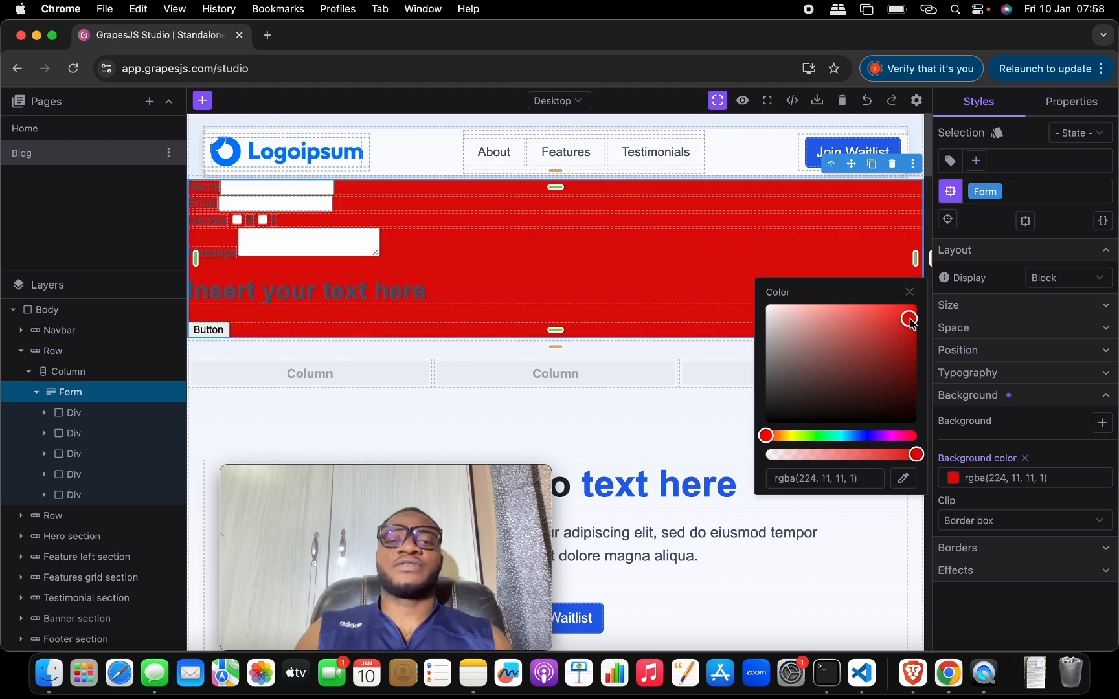
left_click(692, 279)
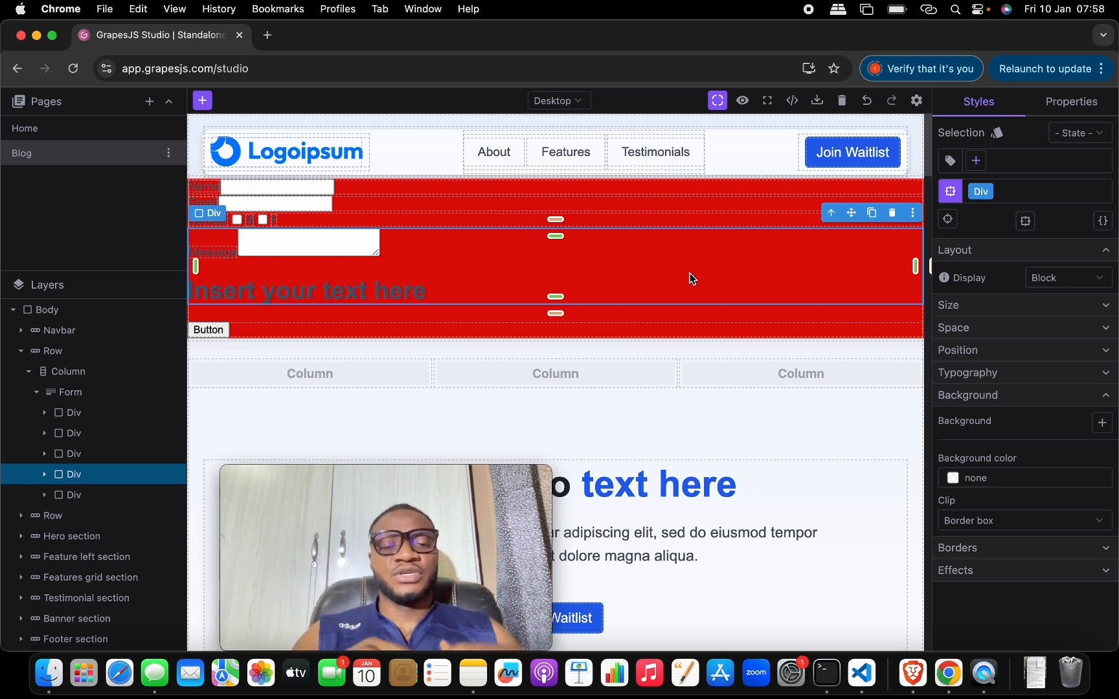
Step: Switch to Notes and add a checklist item "Build with studio" below "How to use Grapes studio" in the Grapesjs note
key("ctrl+Up")
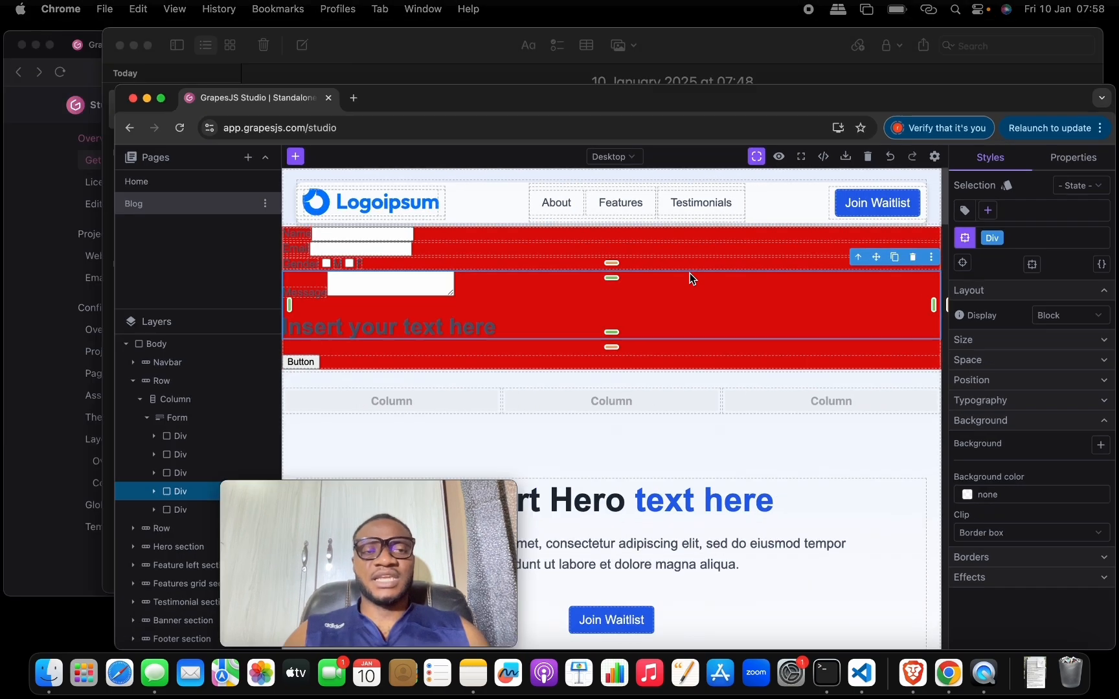
left_click(738, 161)
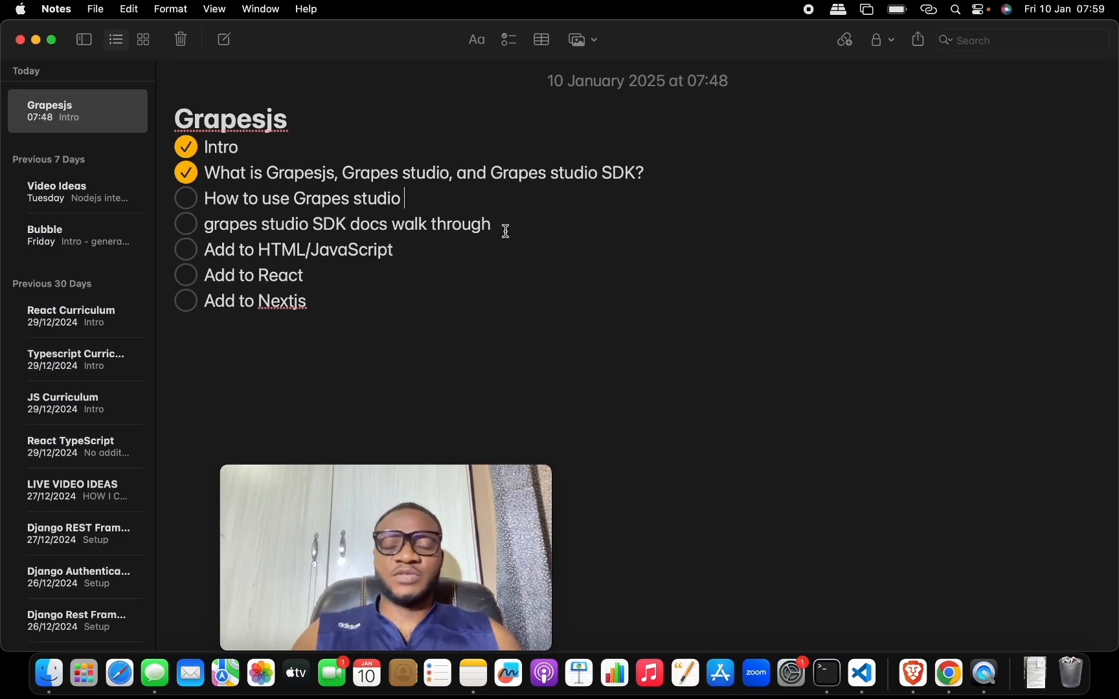
key("Return")
type("Build with")
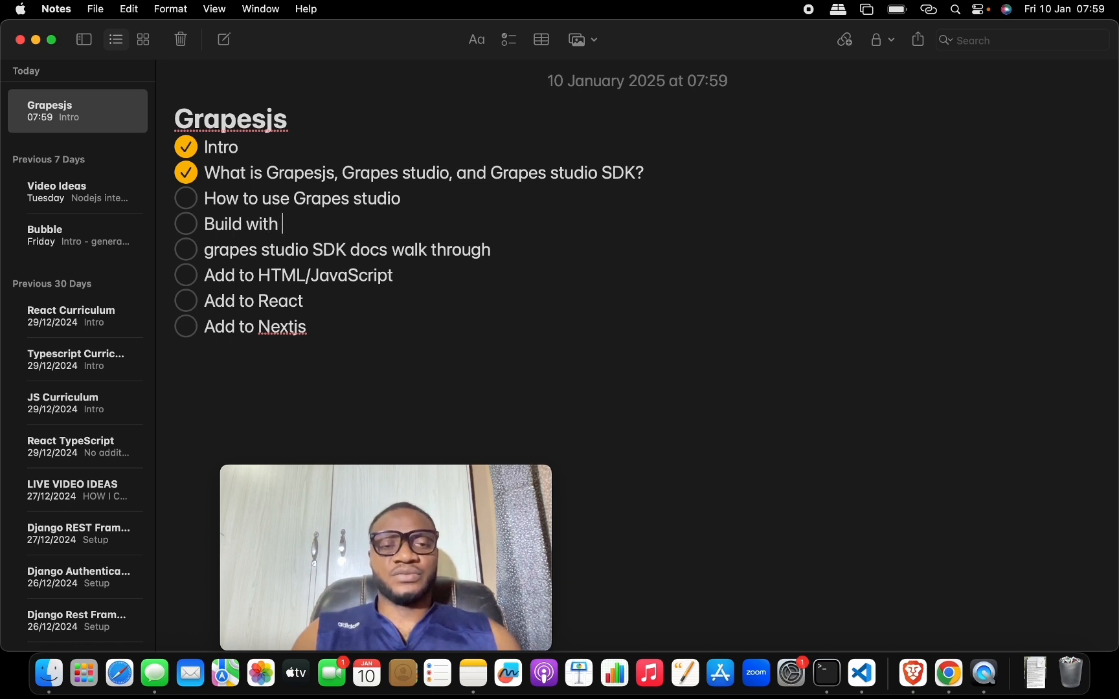
type(" studio")
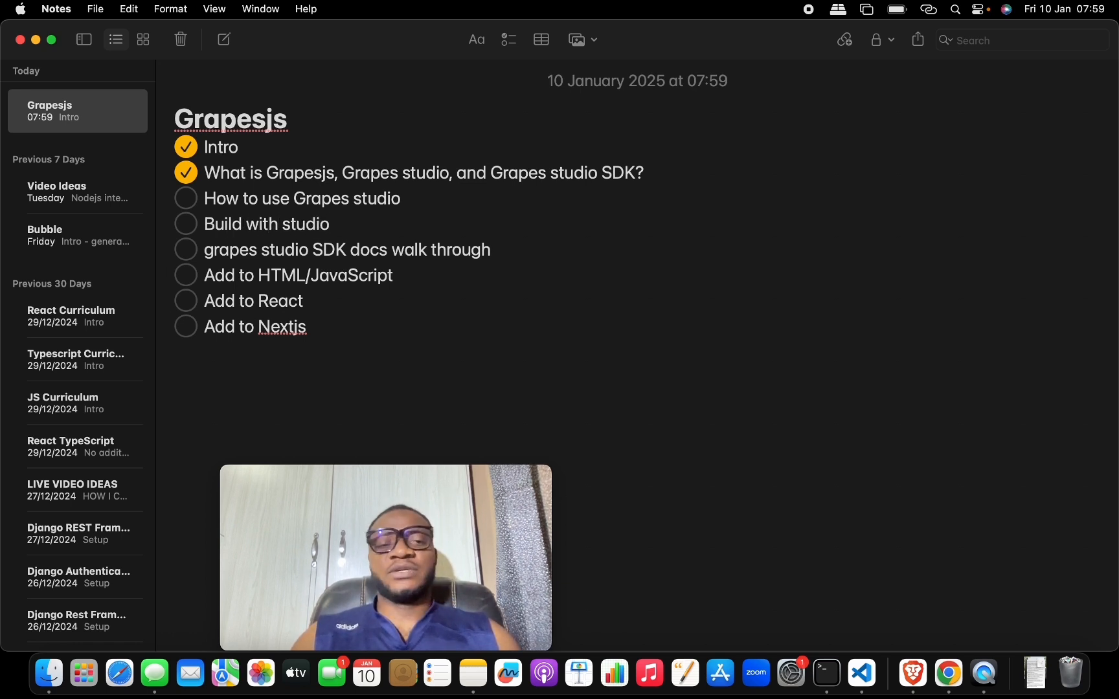